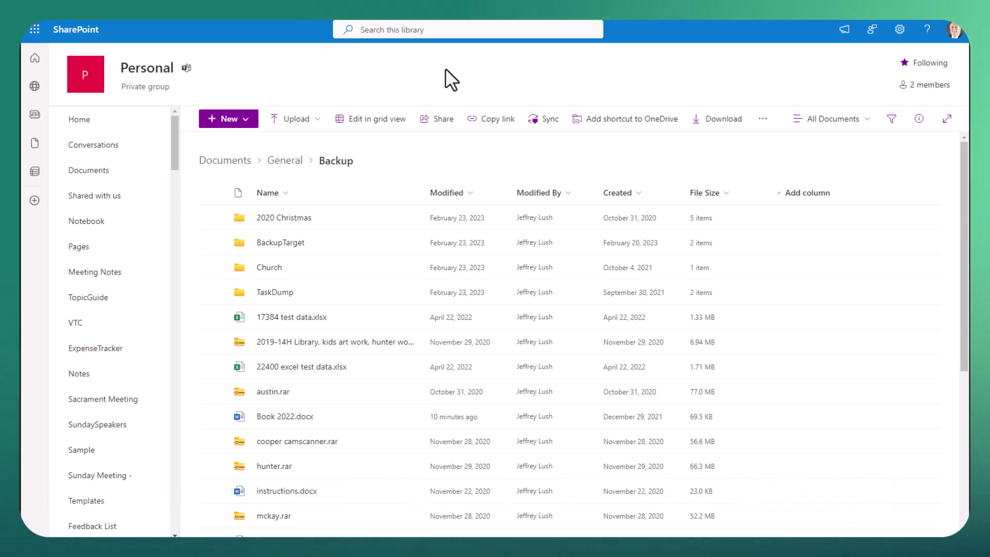
- Switch to SharePoint from the app launcher and open the top-level Documents library
left_click(34, 30)
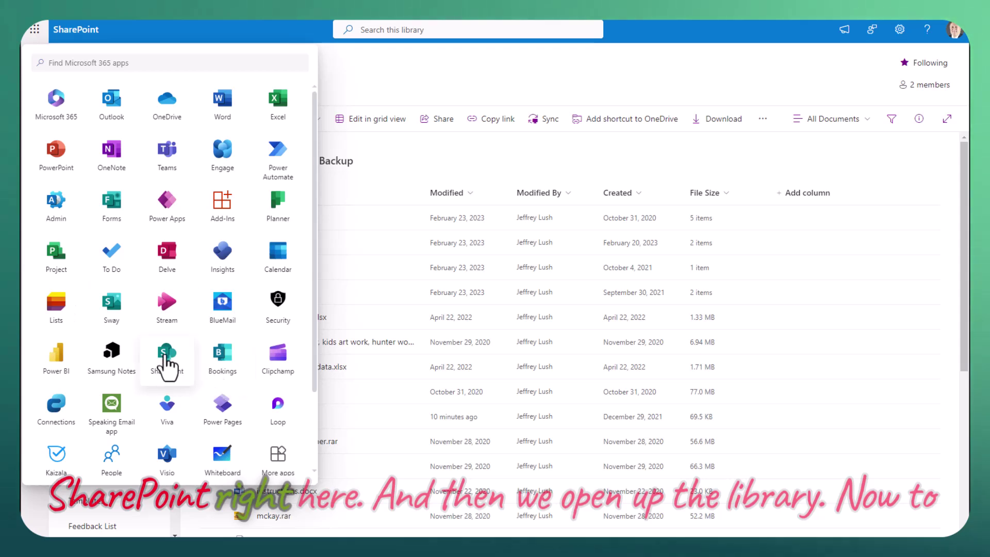
left_click(424, 69)
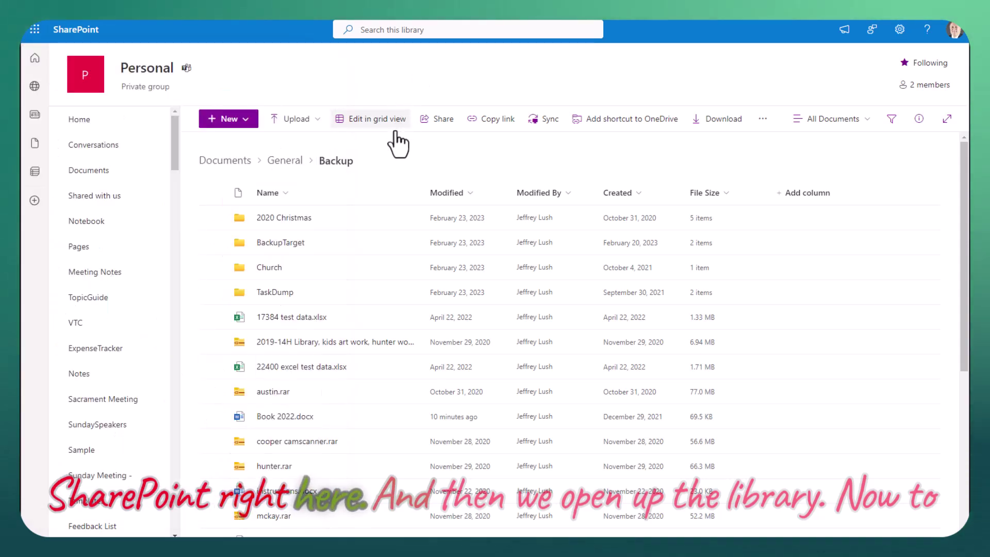
left_click(96, 175)
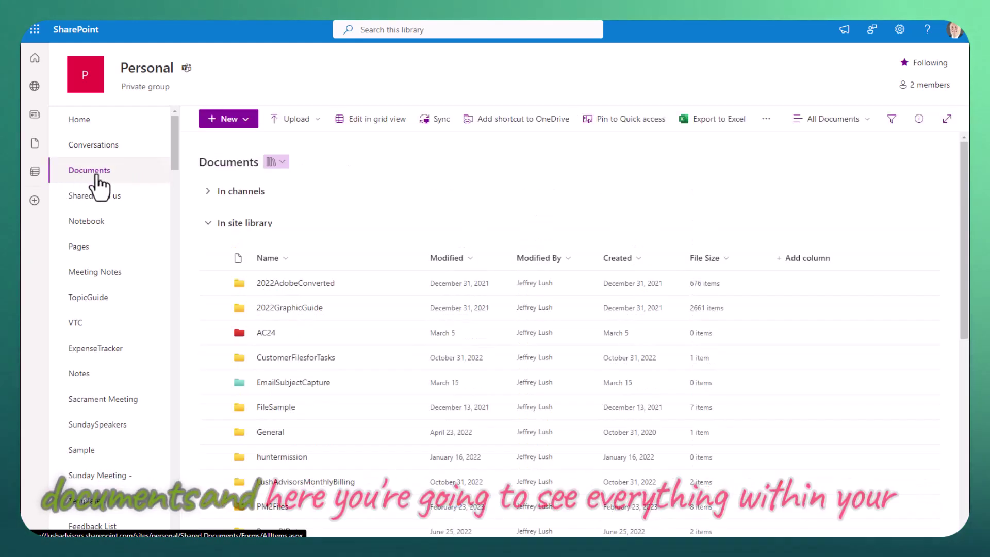
scroll(368, 206, "down", 3)
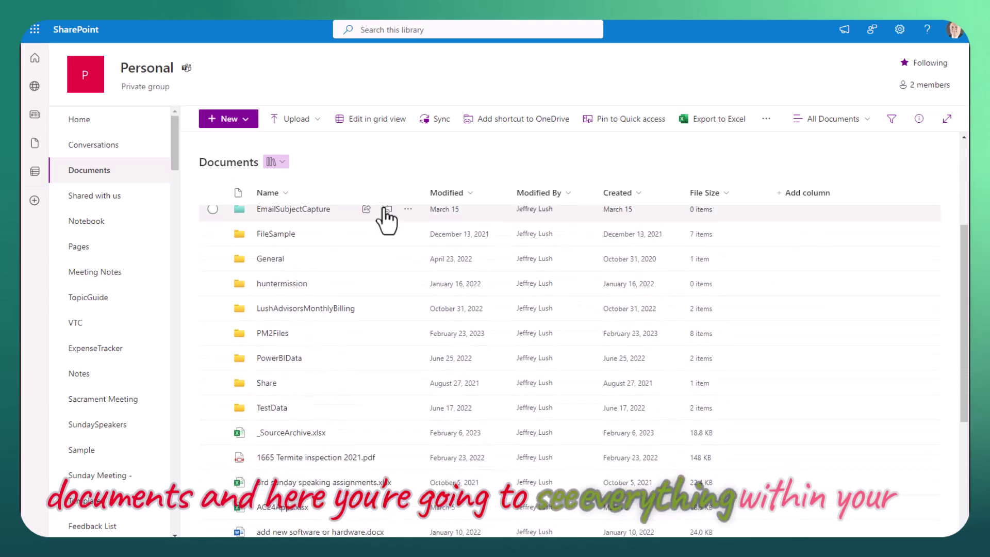
scroll(382, 209, "up", 1)
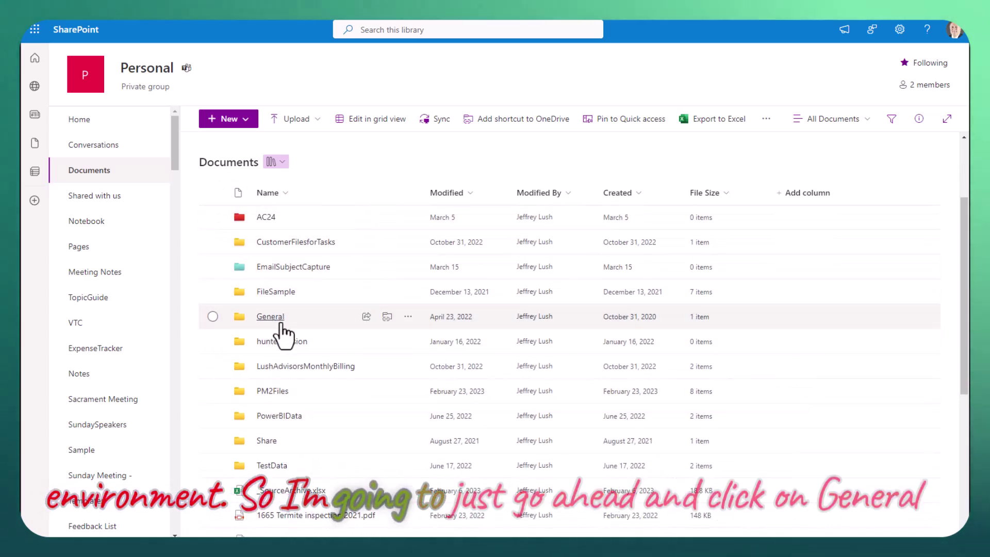
- Open the General folder, then its Backup subfolder, and browse the file list
left_click(274, 318)
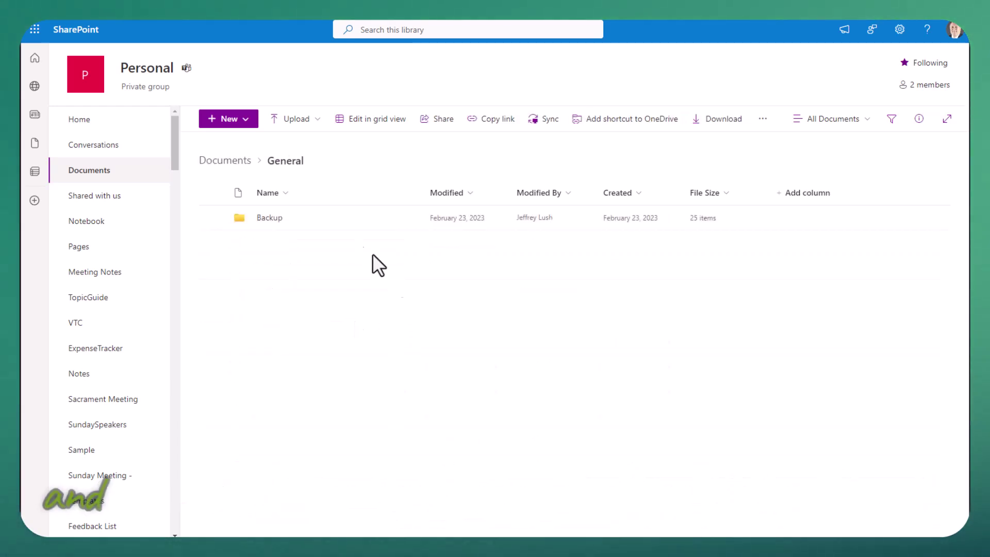
left_click(268, 218)
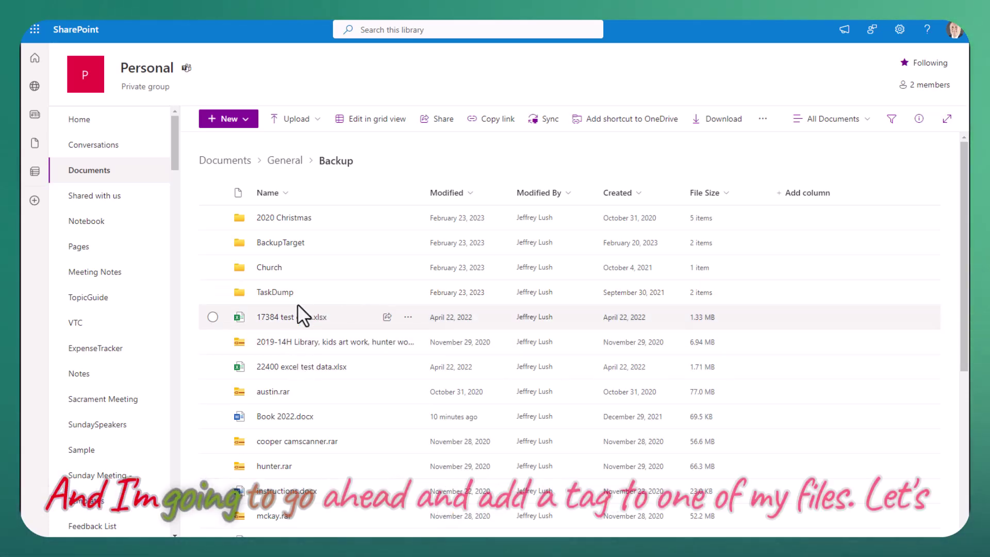
scroll(295, 289, "down", 5)
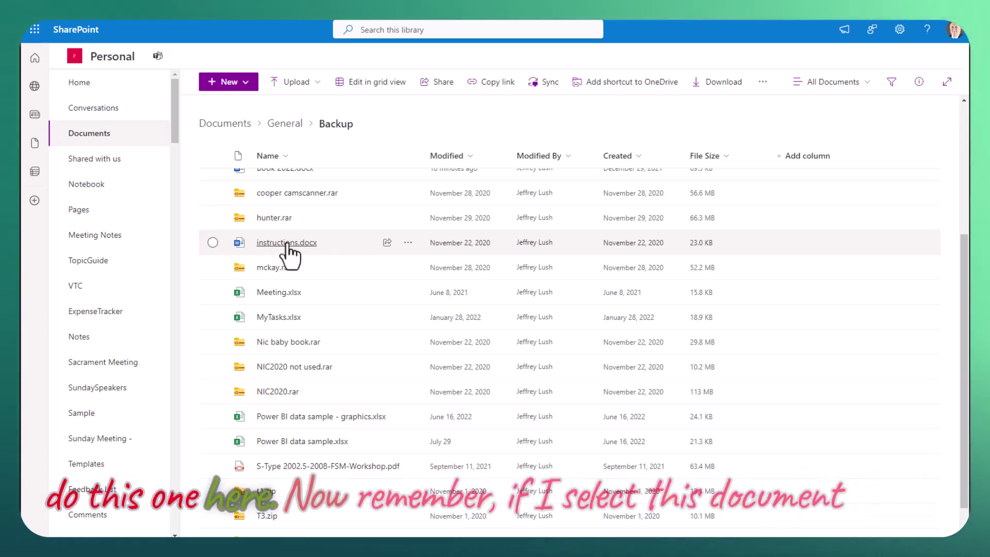
mouse_move(287, 246)
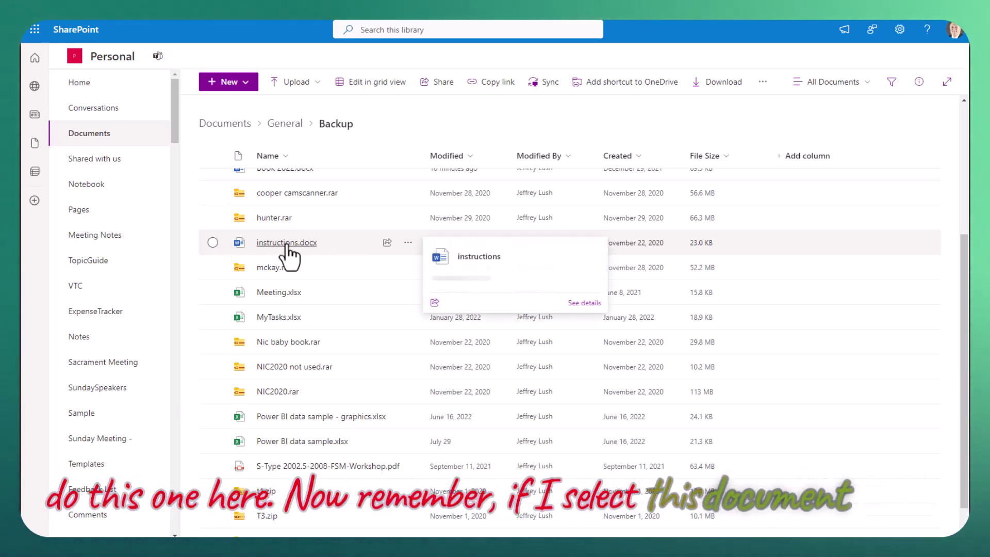
scroll(287, 289, "up", 4)
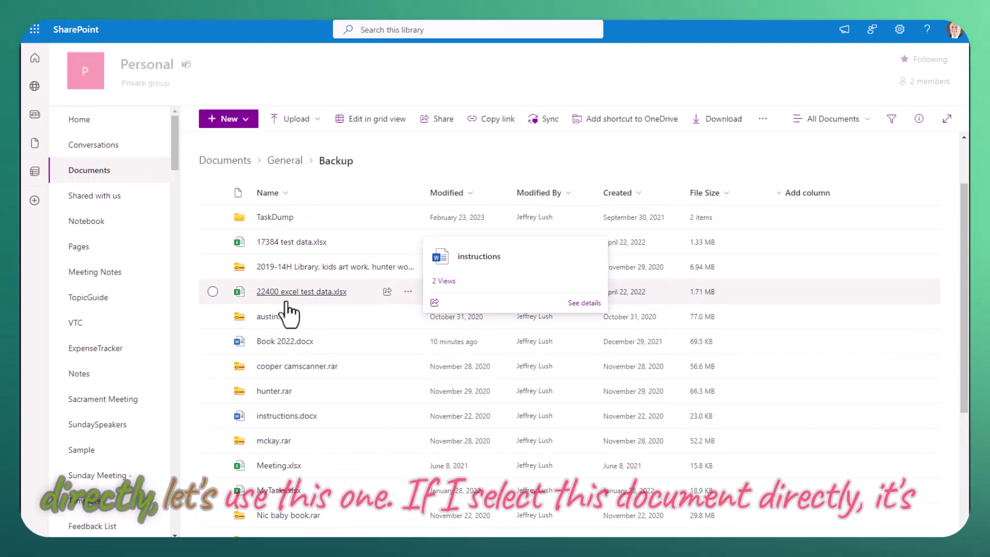
- Select the Book 2022.docx file by its checkbox
left_click(293, 347)
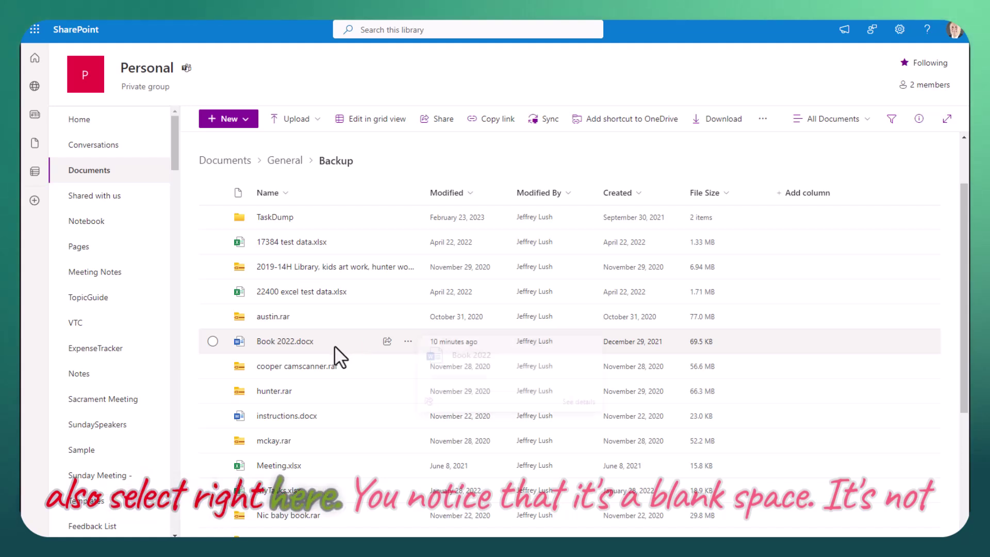
mouse_move(330, 345)
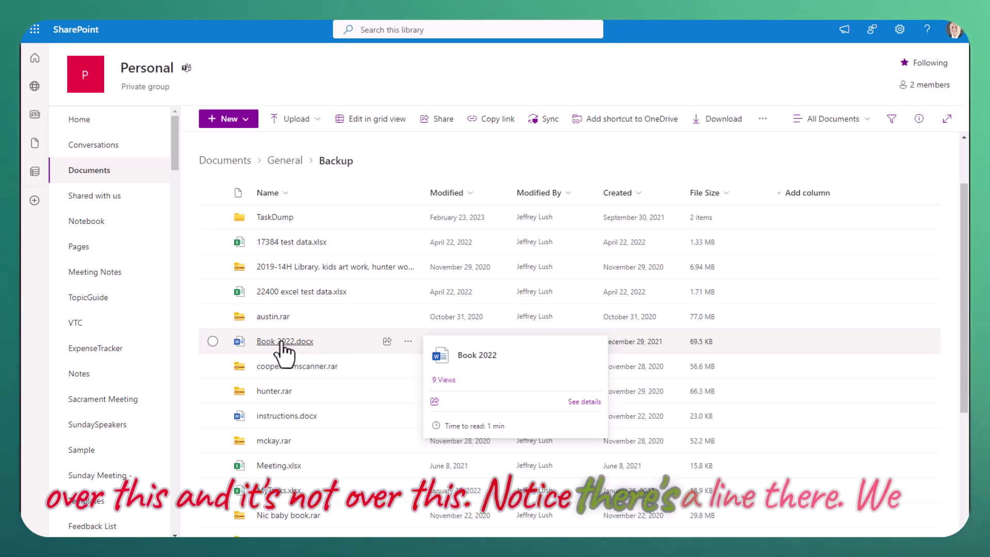
left_click(346, 342)
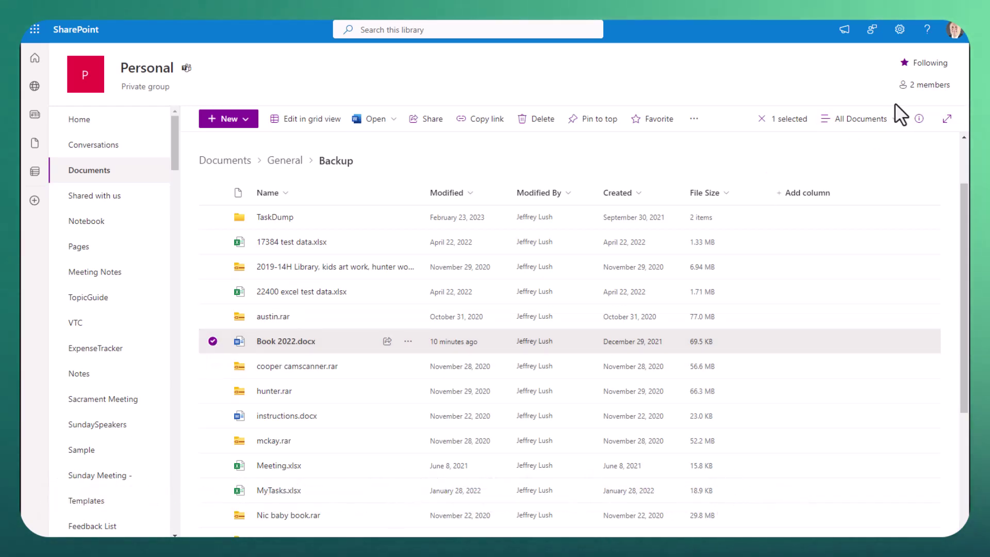
left_click(211, 341)
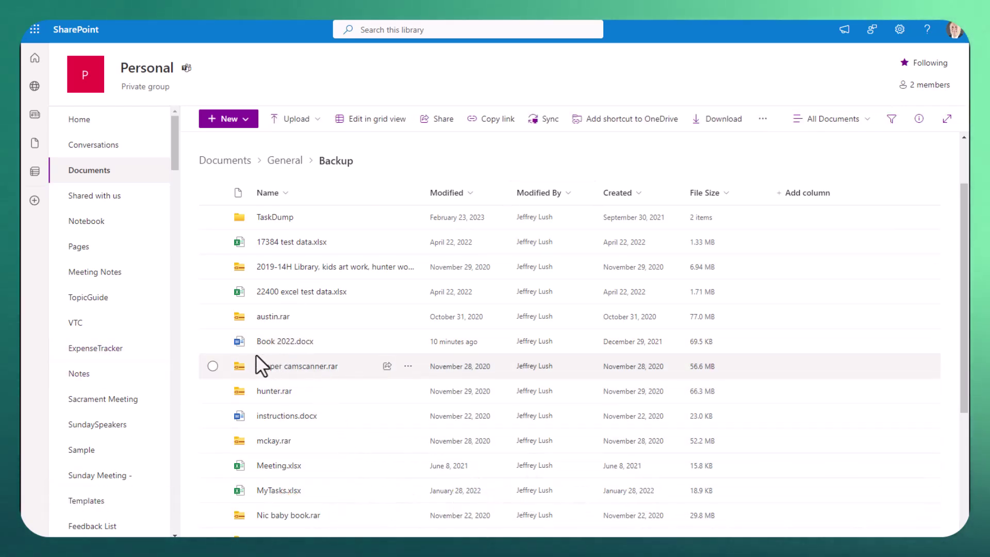
left_click(212, 342)
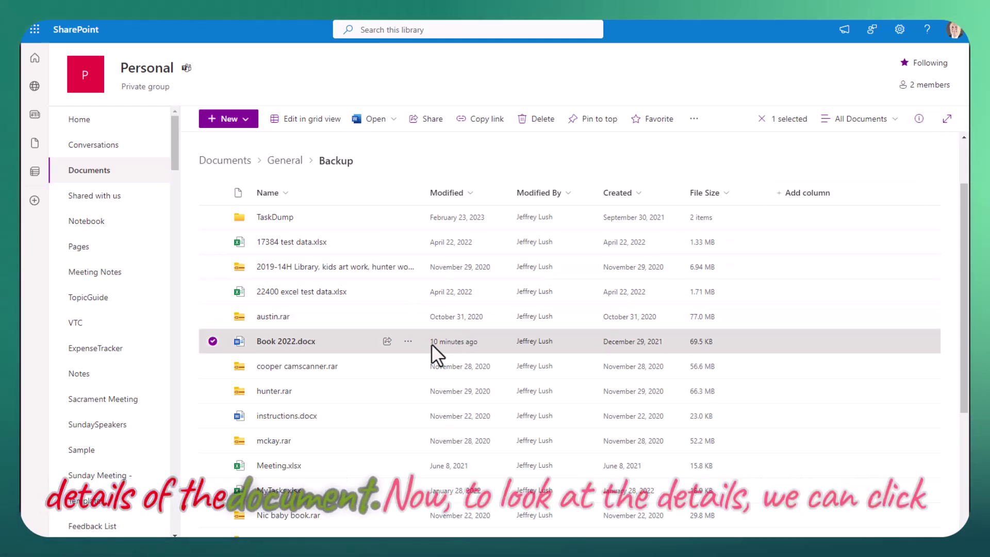
- Show the details pane for Book 2022.docx from its actions menu
left_click(408, 342)
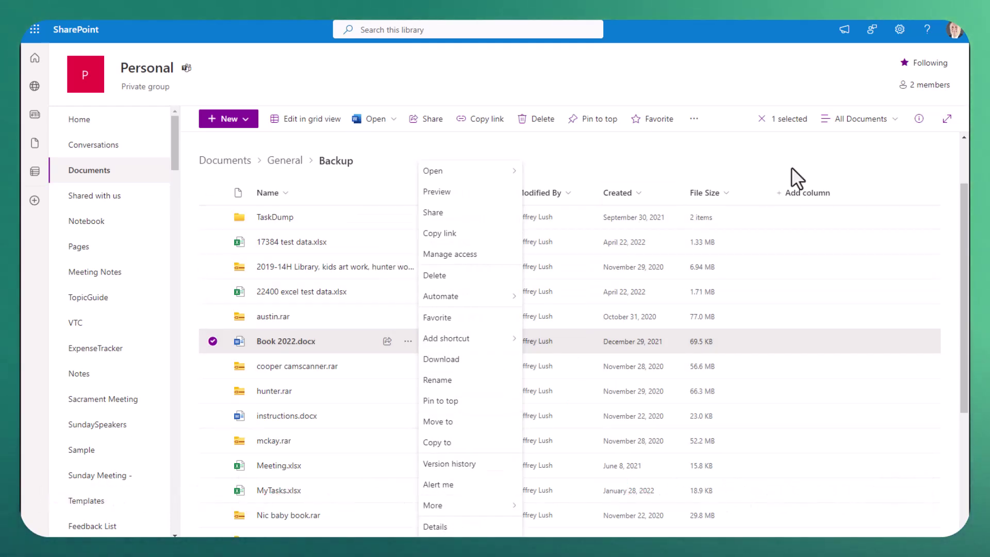
left_click(920, 120)
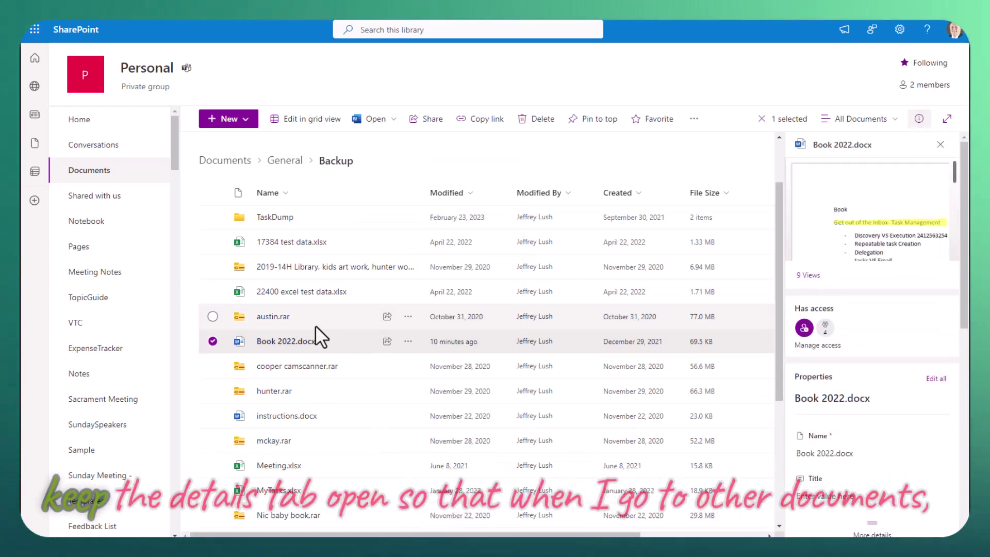
left_click(213, 341)
- Switch the details to instructions.docx and scroll to its Title and Image Tags properties
scroll(242, 389, "down", 1)
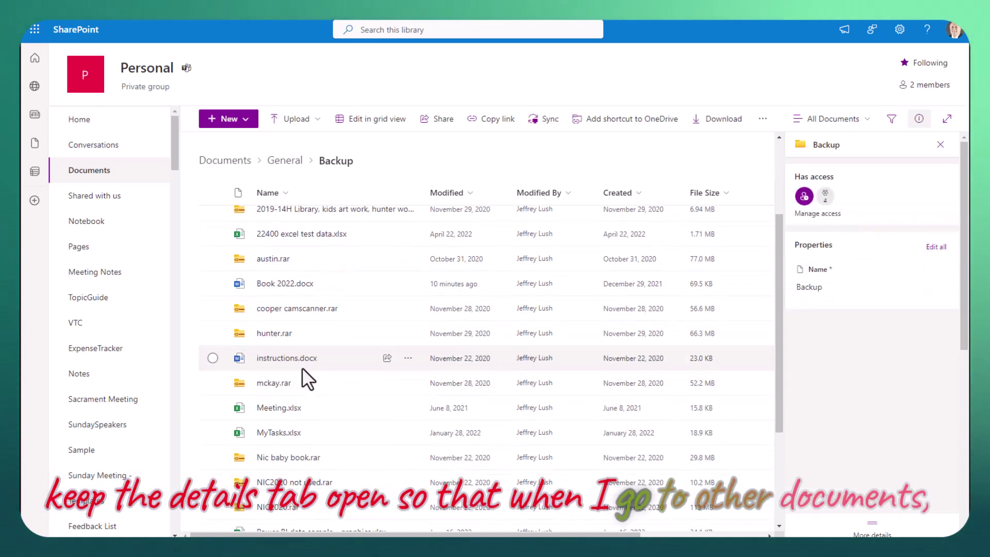
left_click(213, 358)
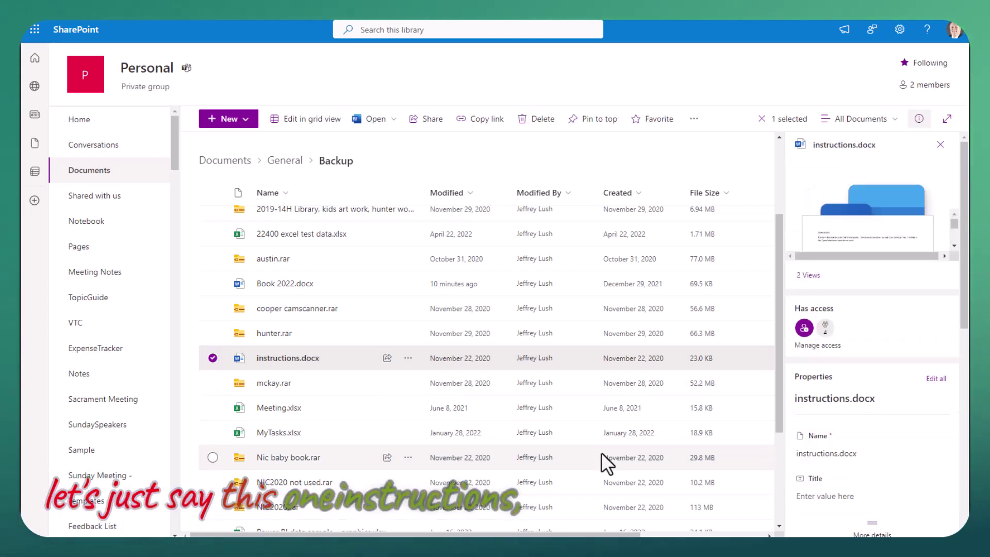
scroll(856, 361, "down", 1)
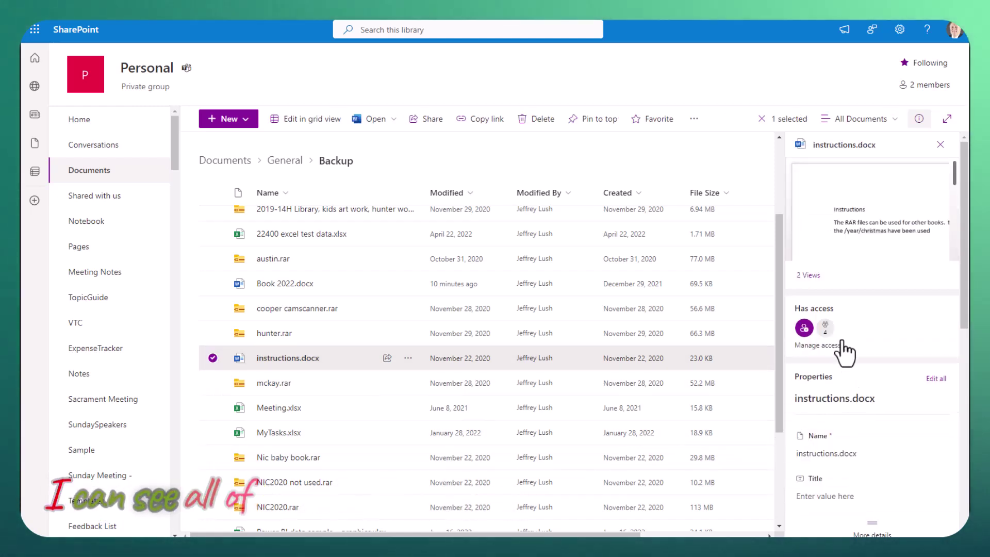
scroll(856, 323, "down", 2)
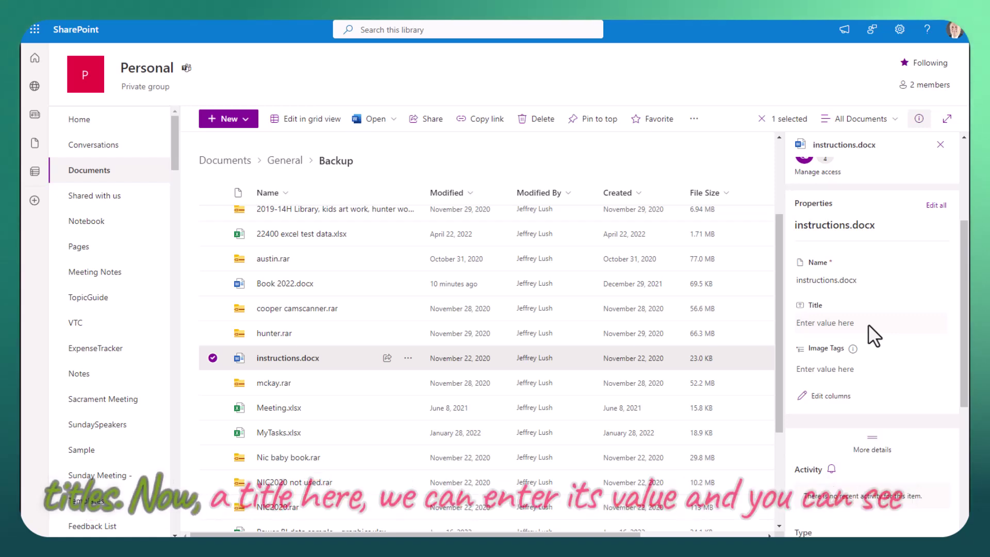
- Enter DonaldDuck in the Image Tags field of instructions.docx
left_click(835, 323)
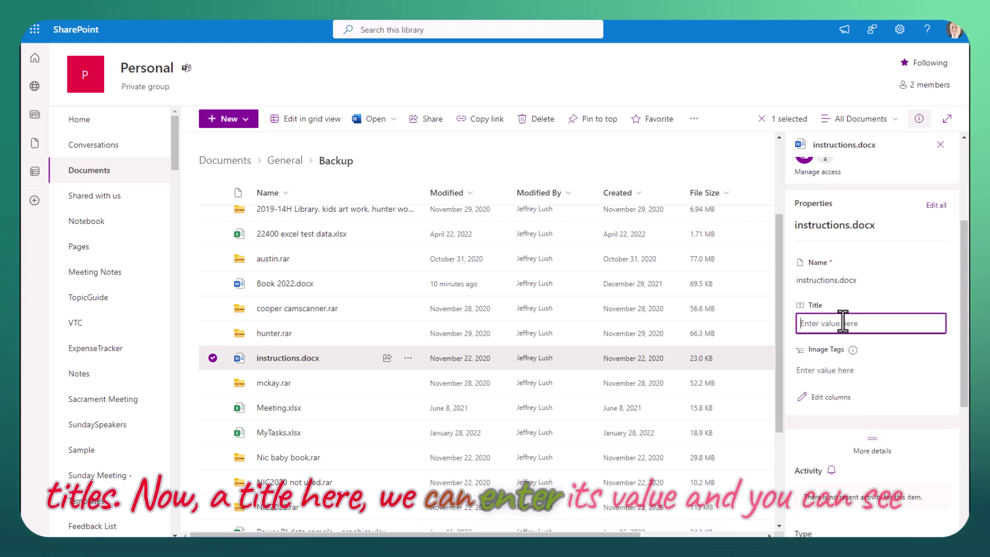
left_click(800, 308)
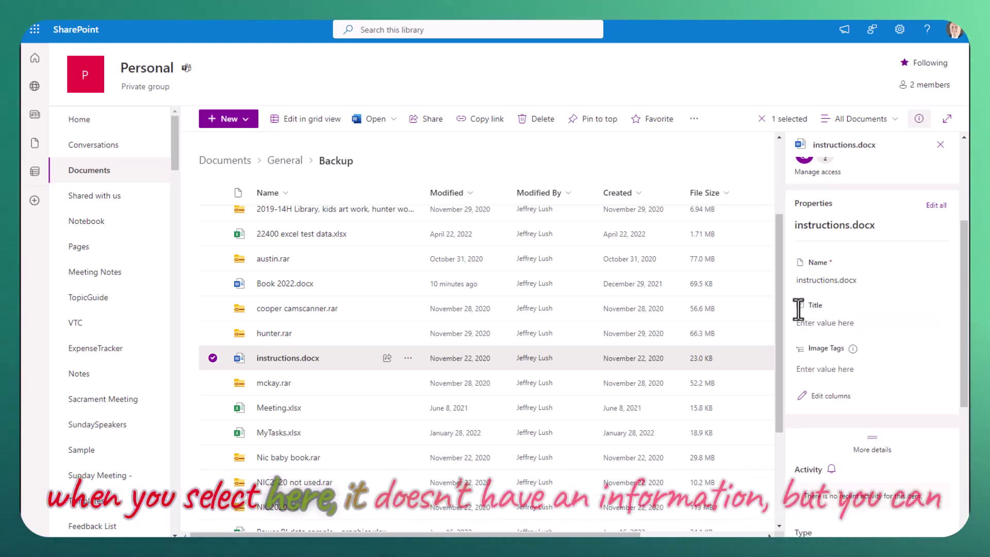
left_click(820, 323)
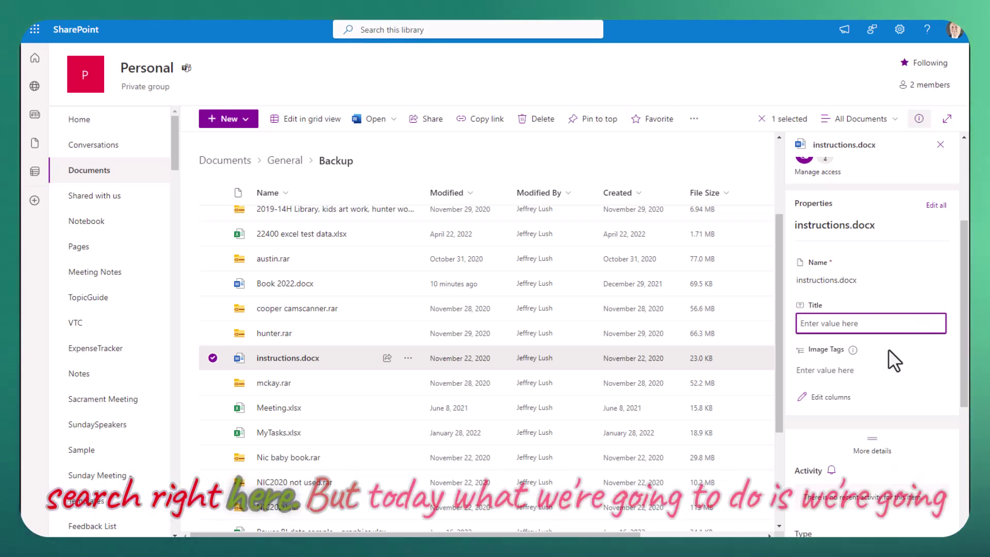
left_click(804, 370)
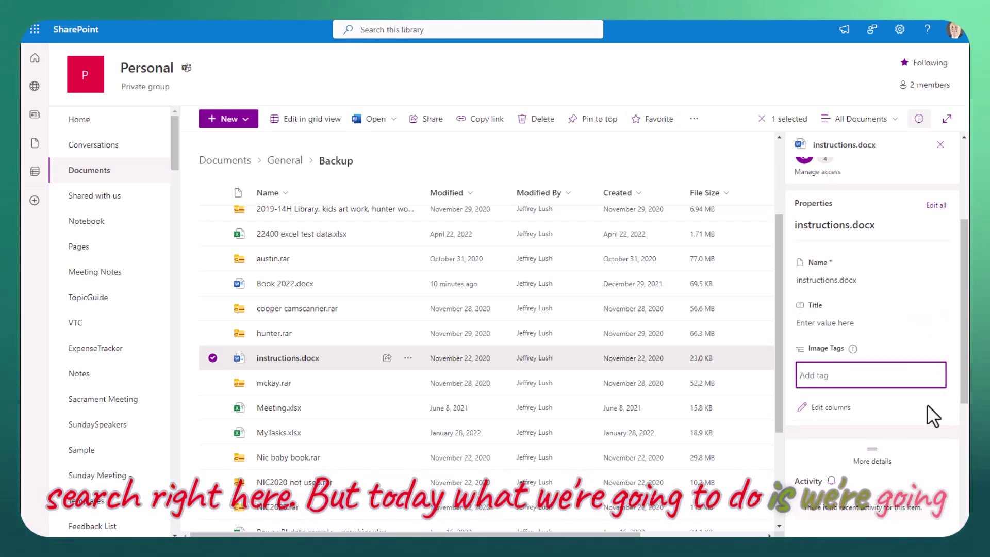
type("Mic")
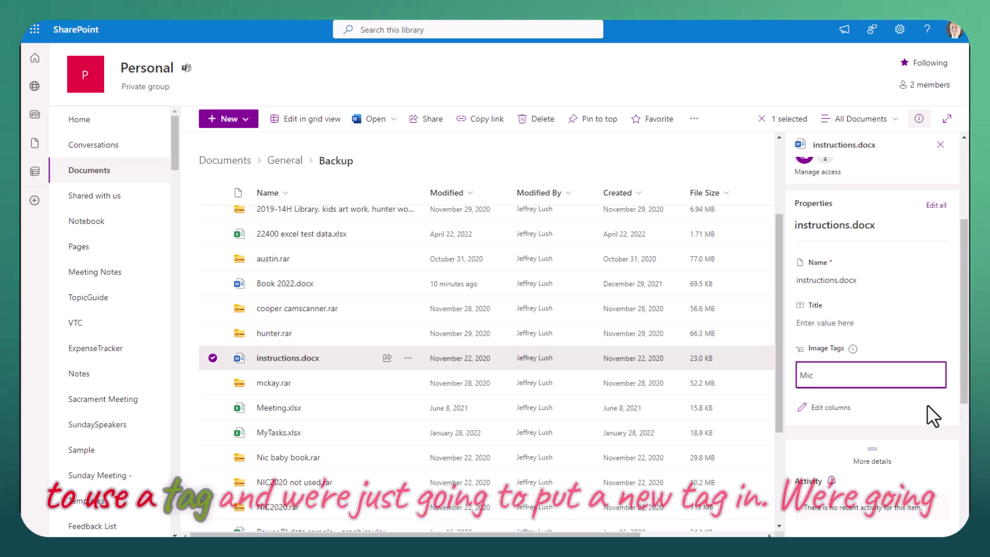
type("ro")
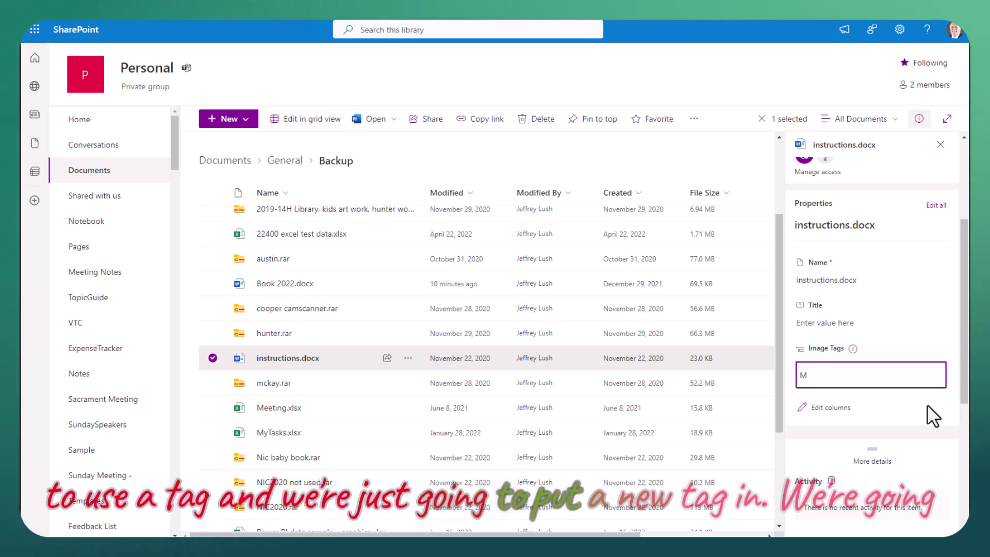
key("BackSpace")
type("Donal")
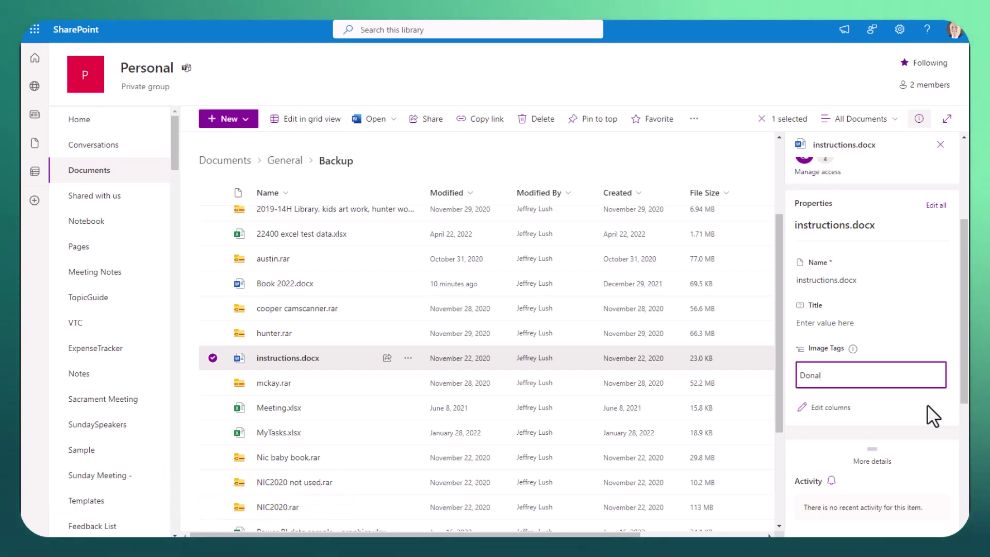
type("dDuc")
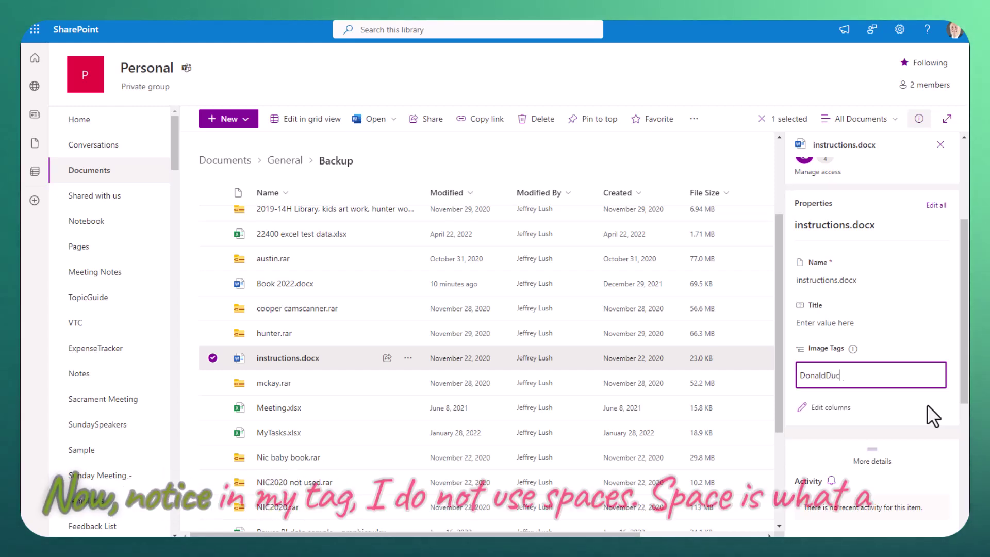
type("k")
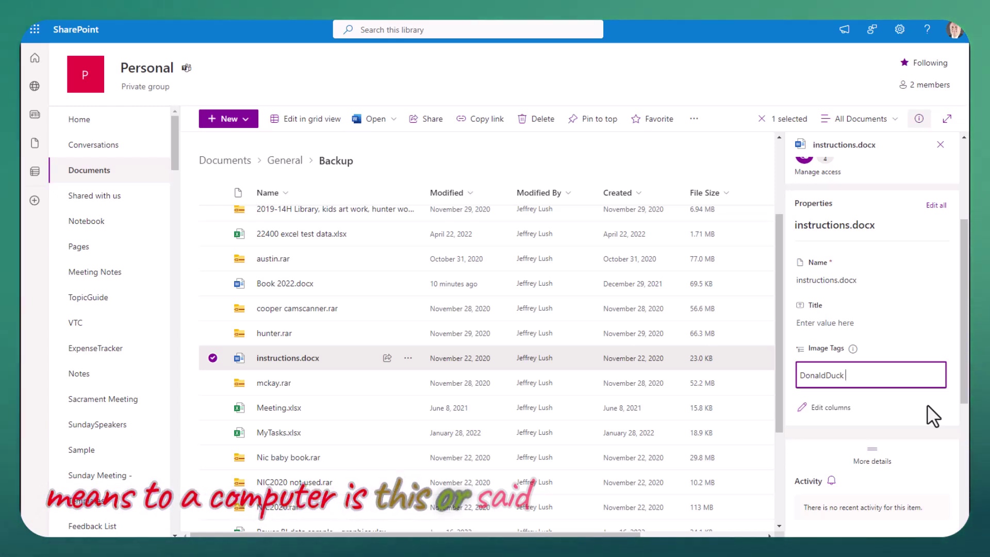
- Remove the stray %20% and save DonaldDuck as the Image Tag
type("%")
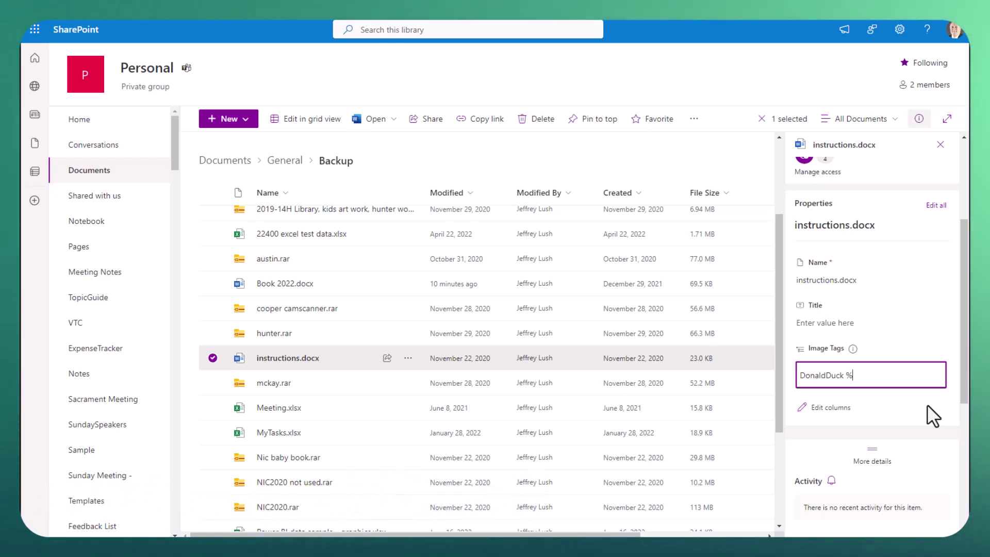
type("20")
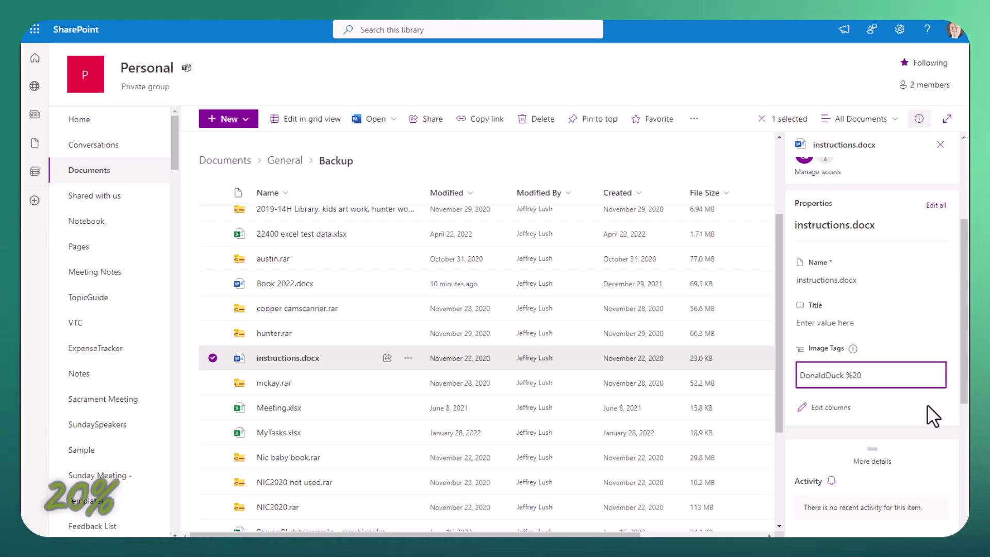
type("%")
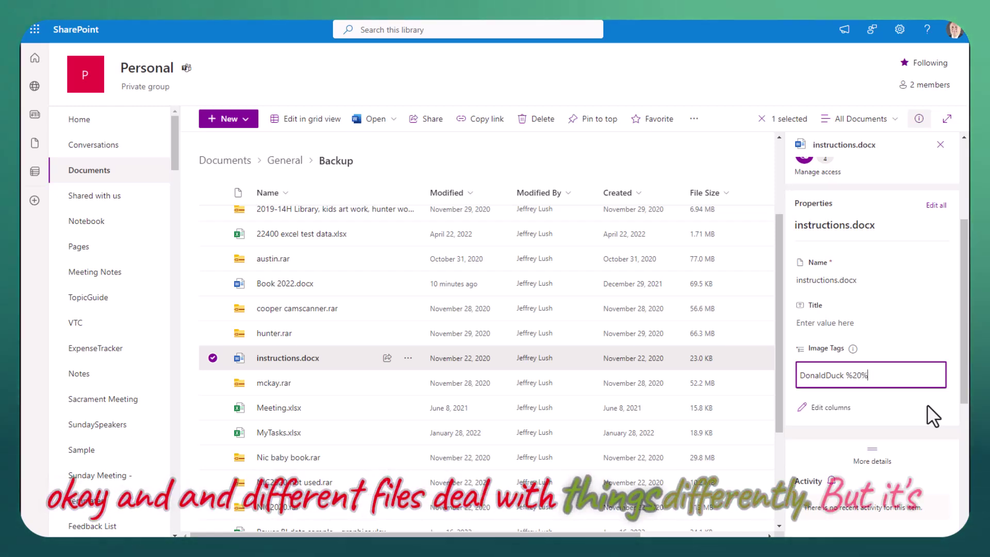
key("BackSpace")
key("BackSpace")
key("BackSpace")
key("BackSpace")
key("BackSpace")
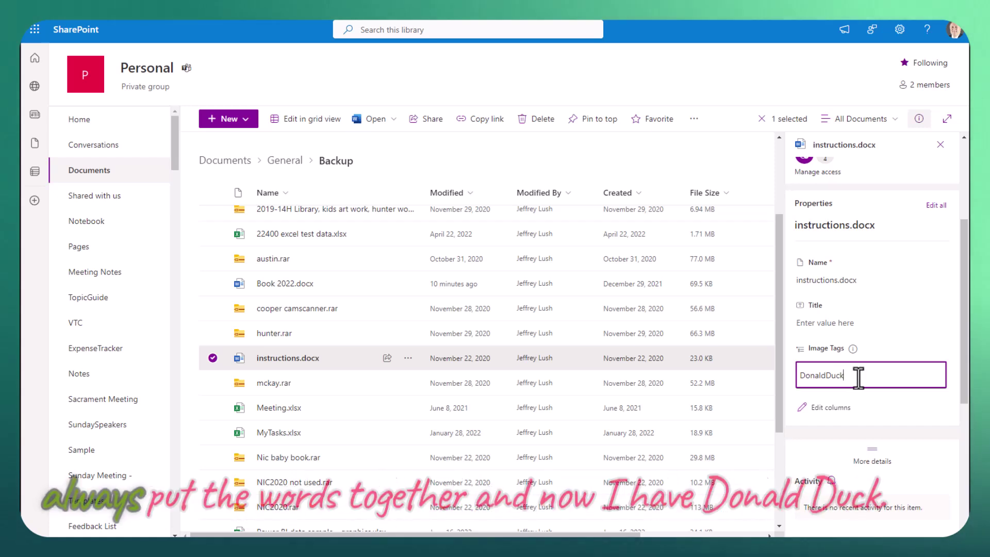
key("Tab")
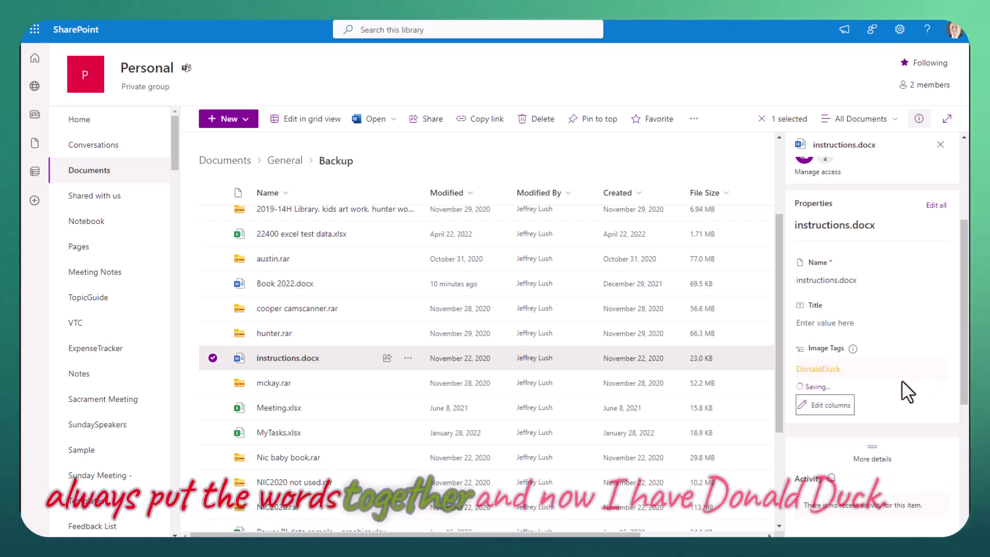
left_click(854, 369)
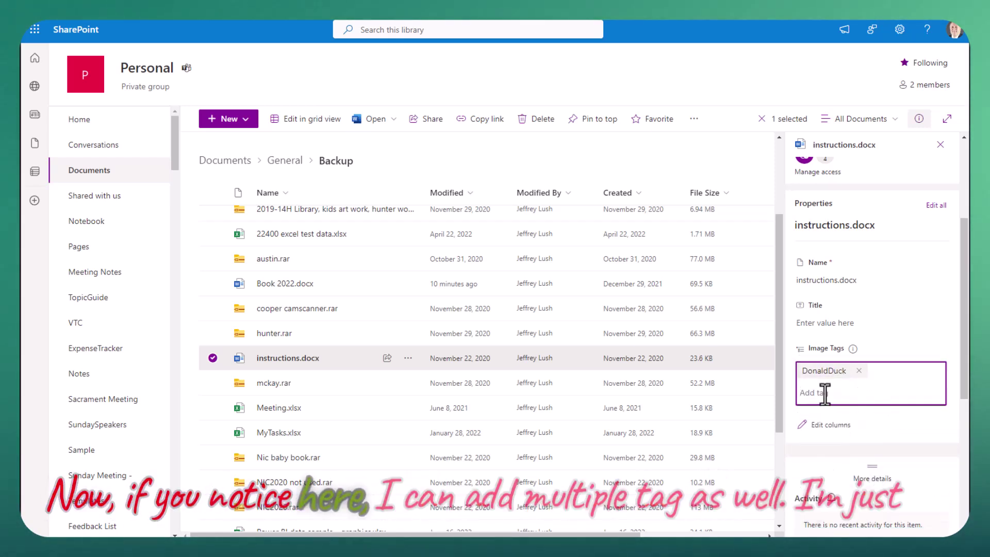
left_click(917, 300)
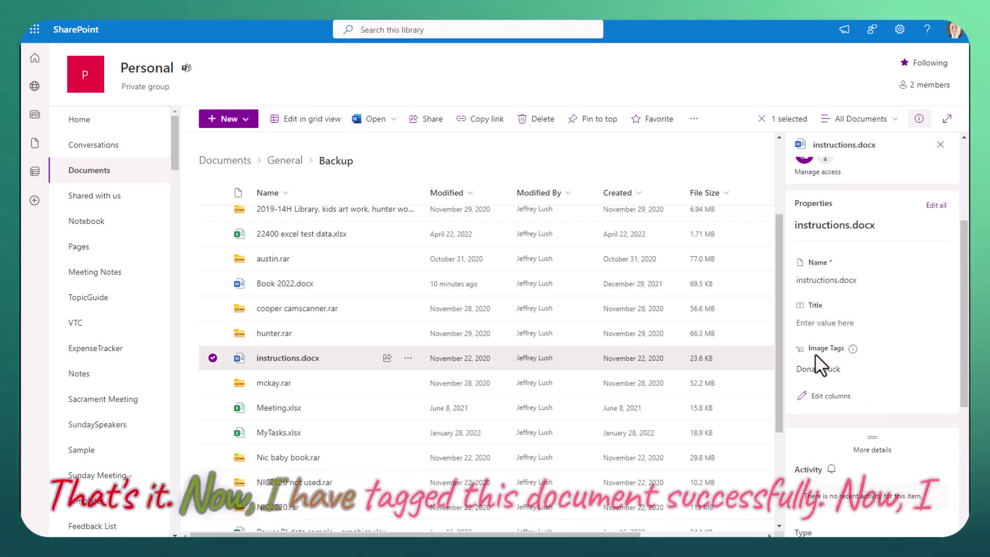
- Reload the library page and search the library for DonaldDuck
left_click(212, 358)
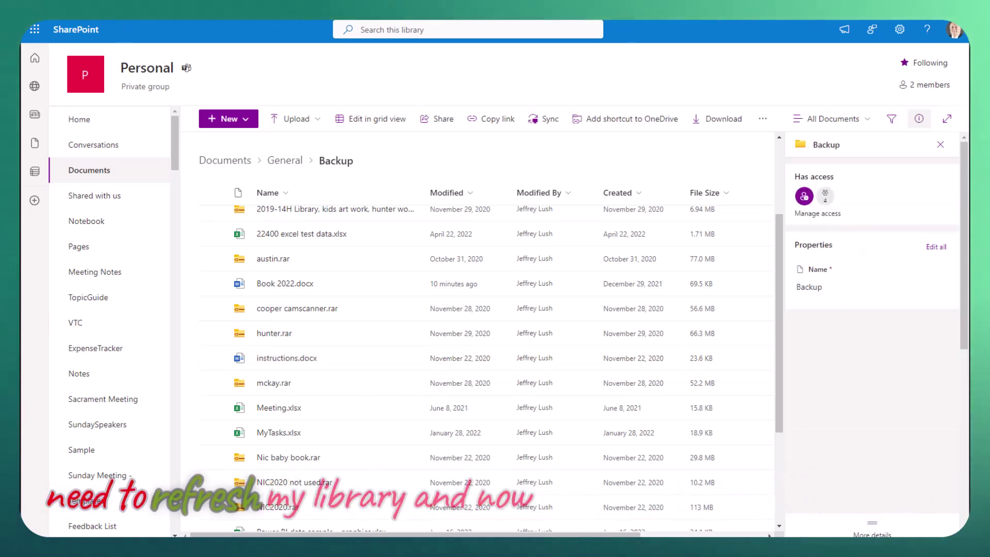
key("F5")
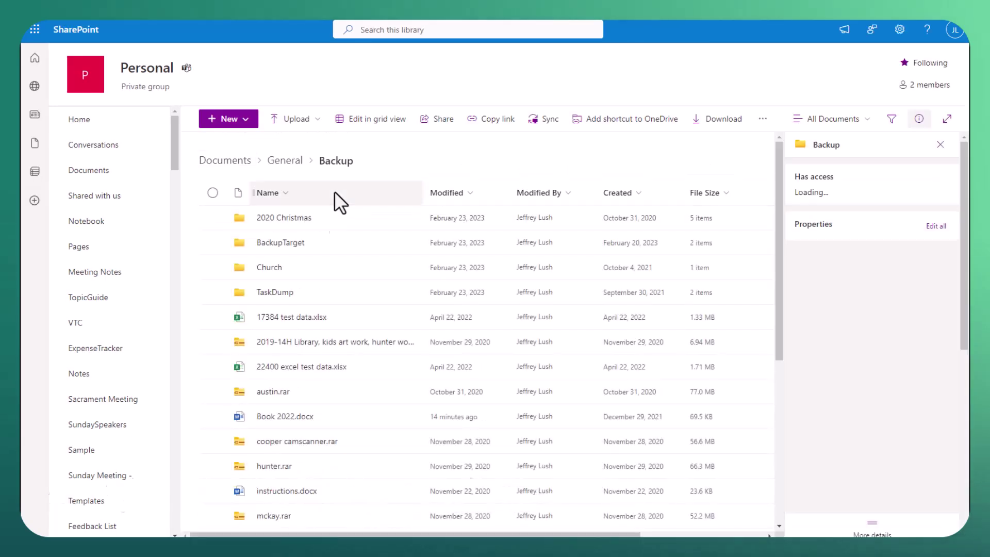
left_click(381, 30)
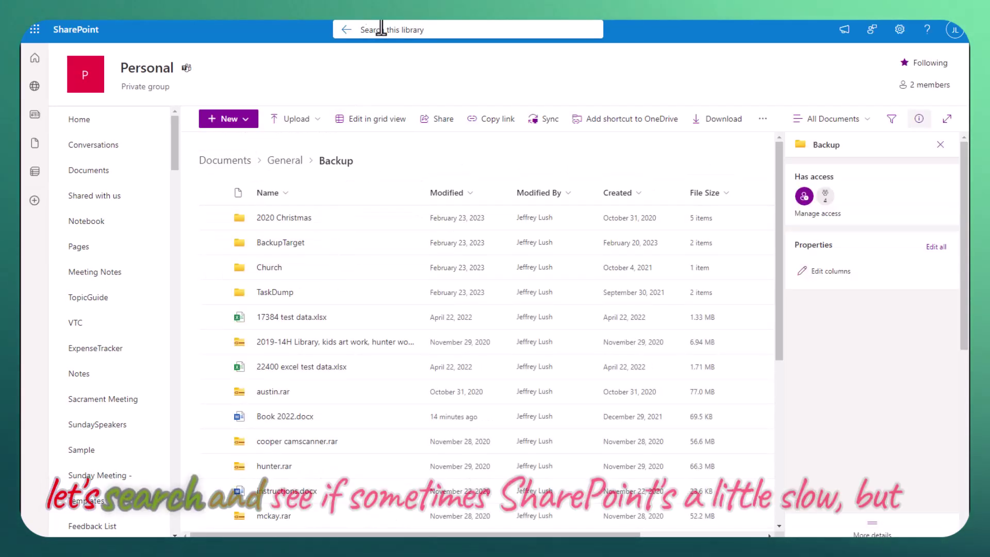
type("DonaldD")
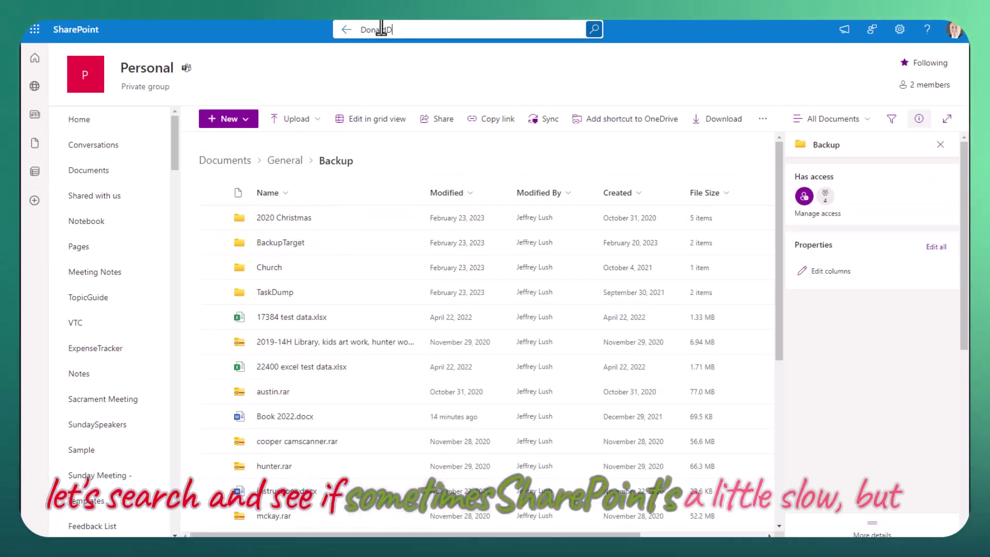
type("uck")
key("Return")
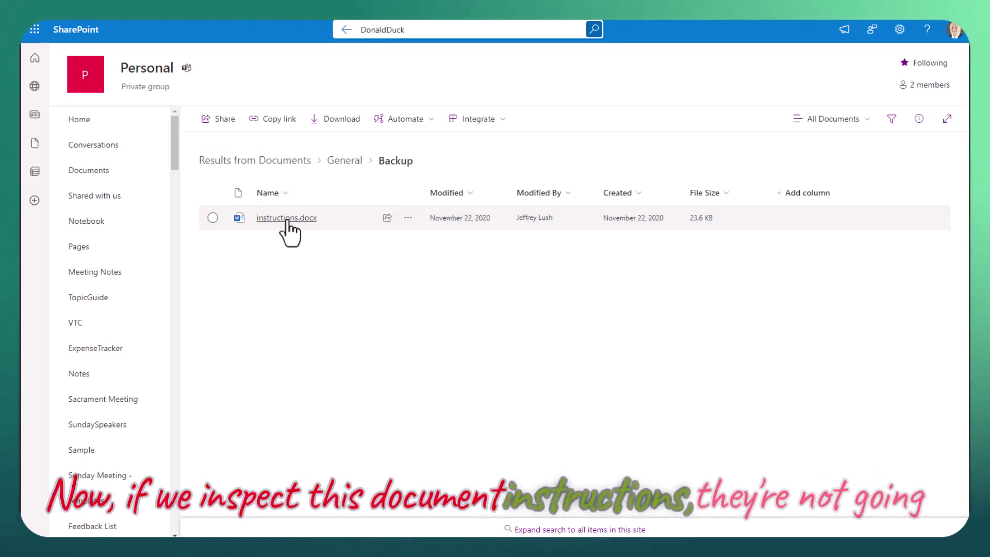
- Search the library for MickeyMouse, then clear the search and return to the Backup folder
double_click(408, 32)
type("Mic")
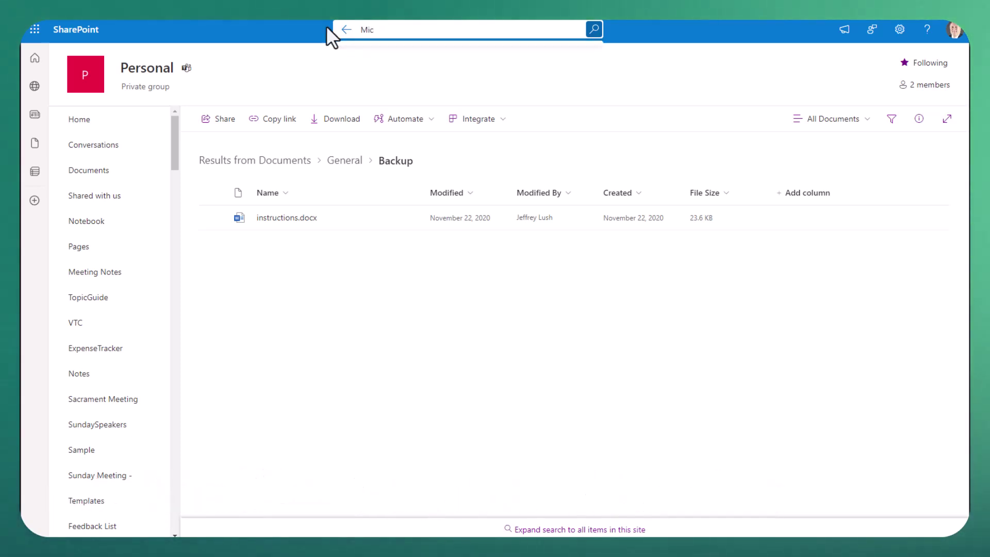
type("keyMouse")
key("Return")
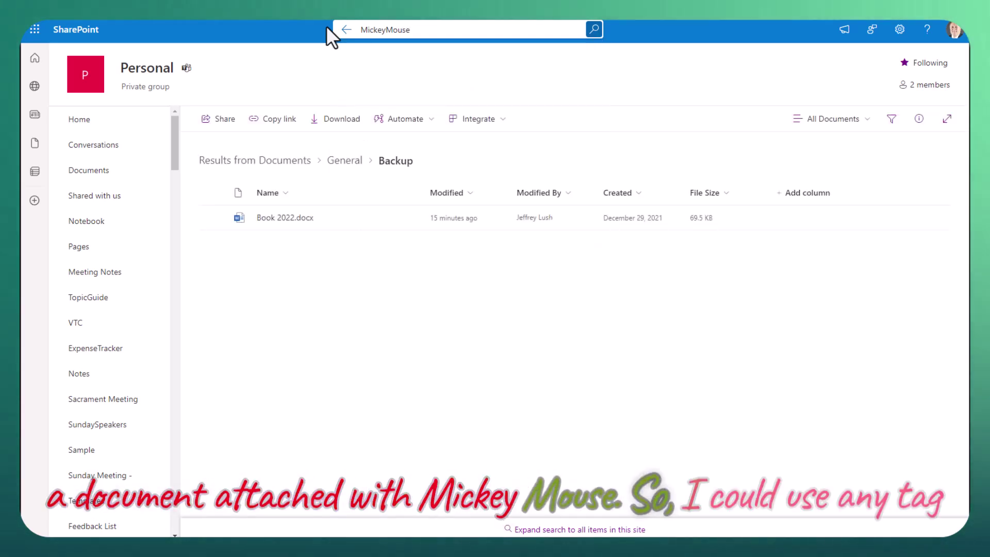
left_click_drag(413, 30, 356, 30)
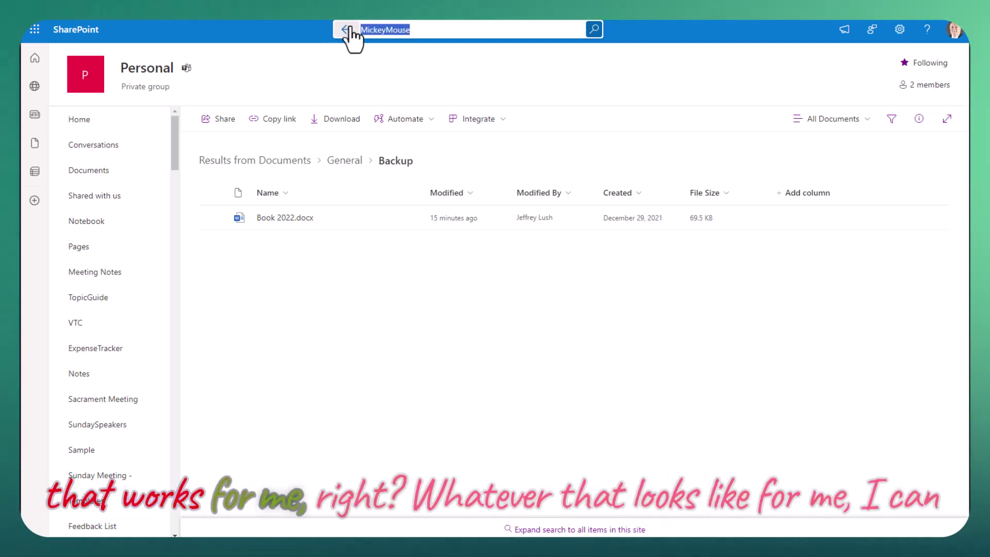
key("BackSpace")
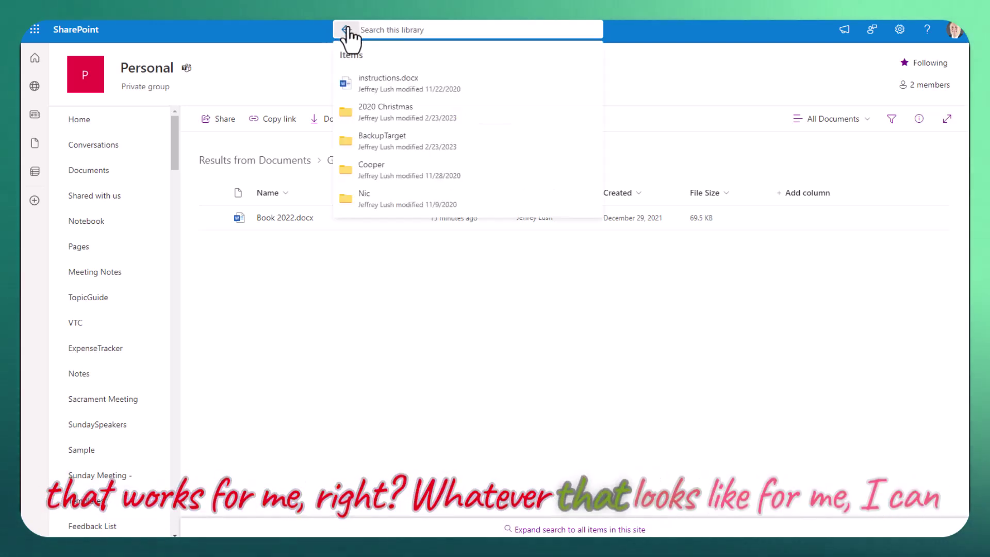
left_click(349, 30)
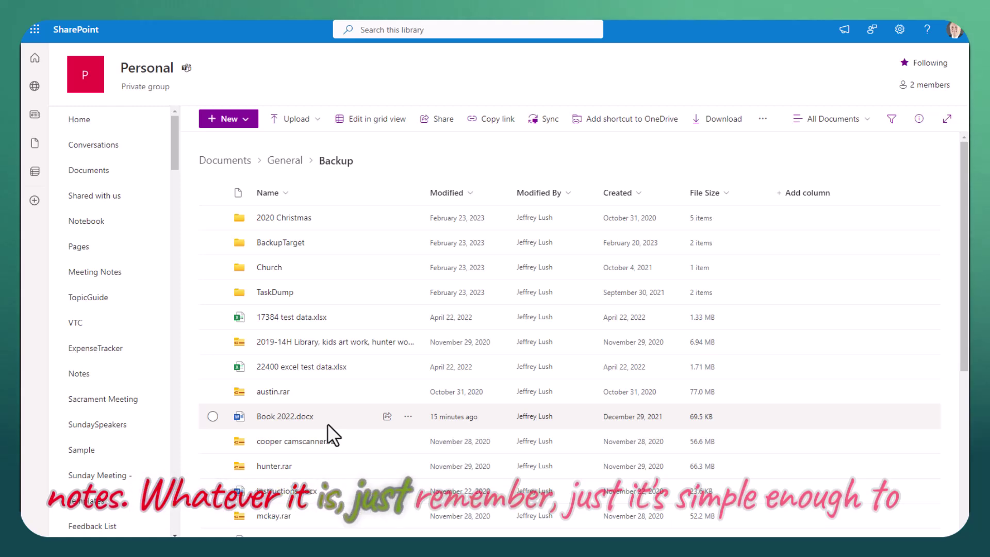
- Add 'Minnie Pluto' as a second Image Tag on Book 2022.docx beside MickeyMouse
left_click(212, 416)
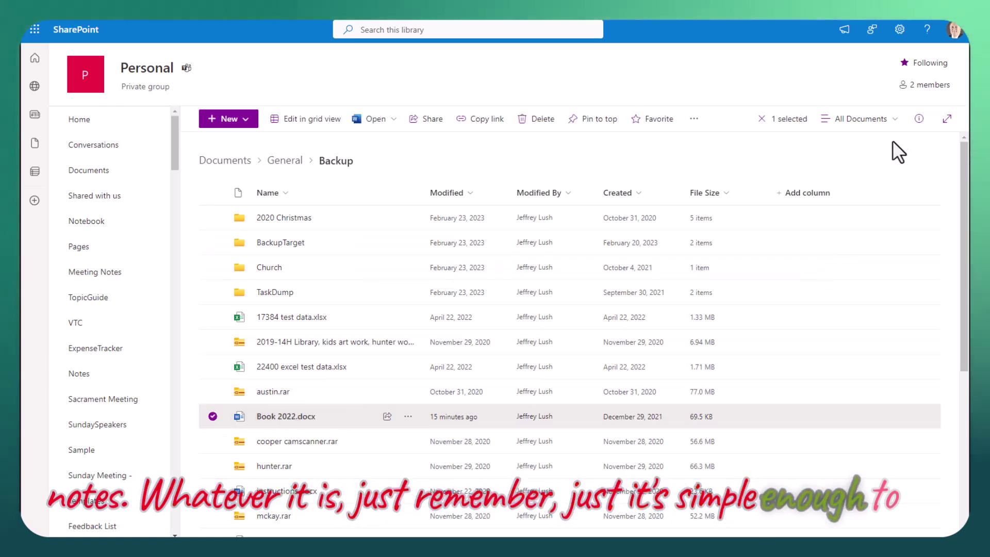
left_click(920, 119)
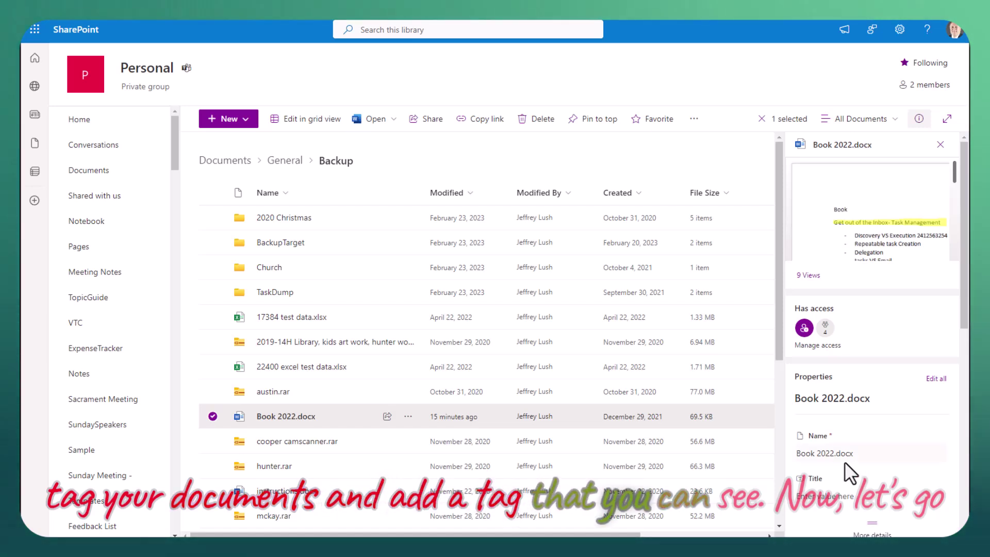
scroll(858, 454, "down", 4)
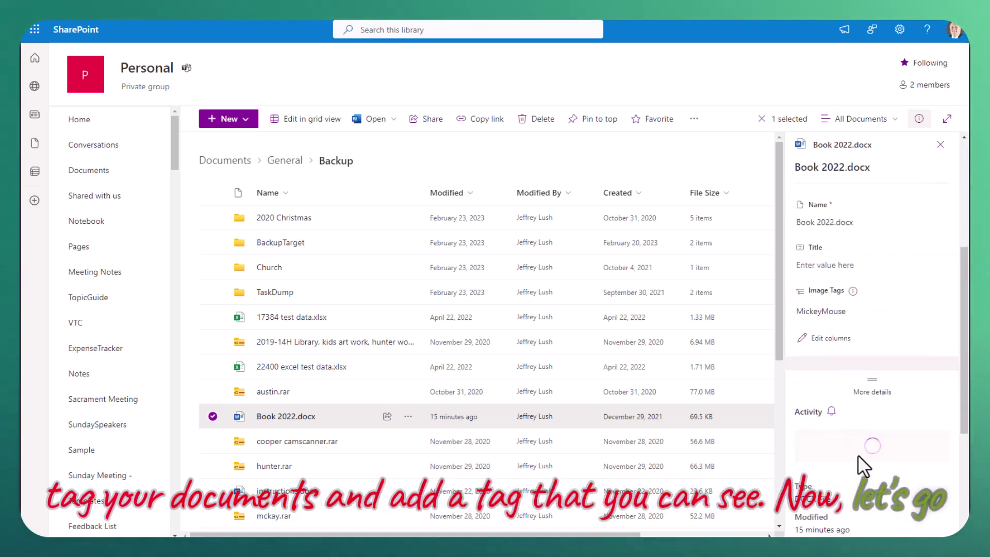
left_click(857, 312)
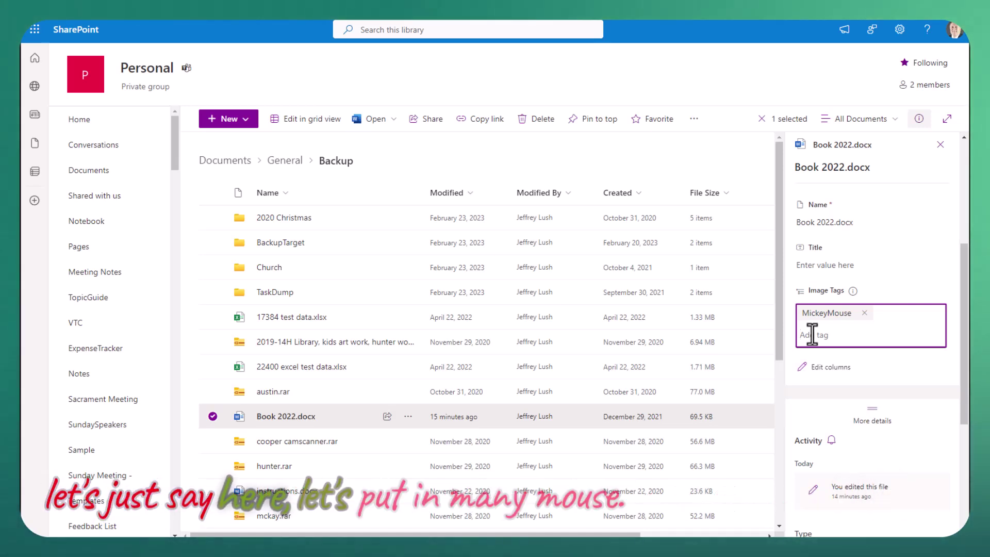
type("Minnie Mo")
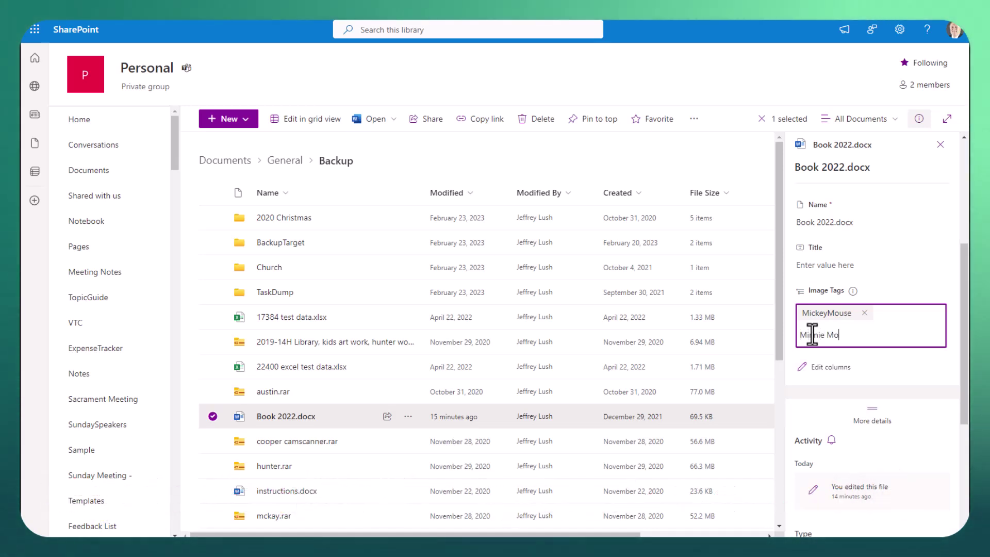
key("BackSpace")
key("BackSpace")
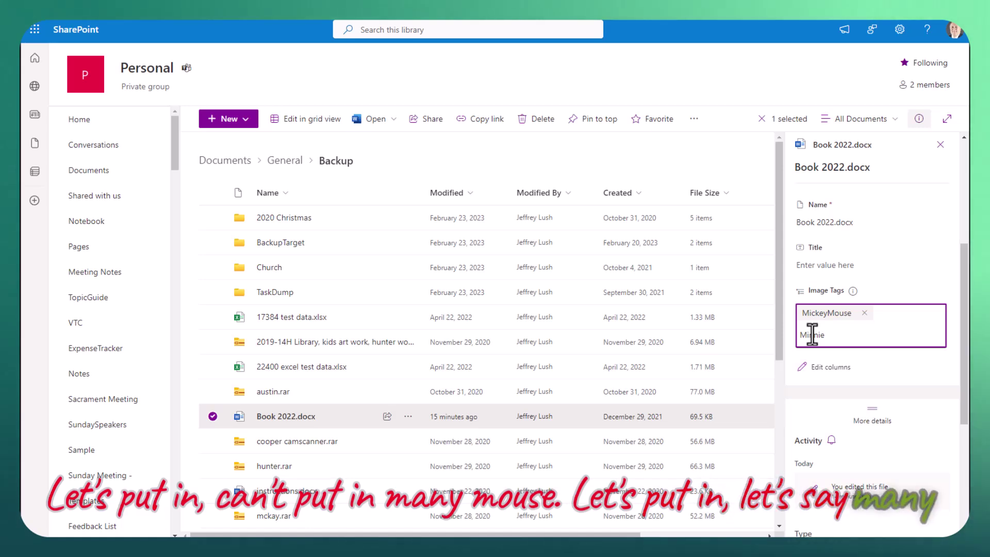
type("Plu")
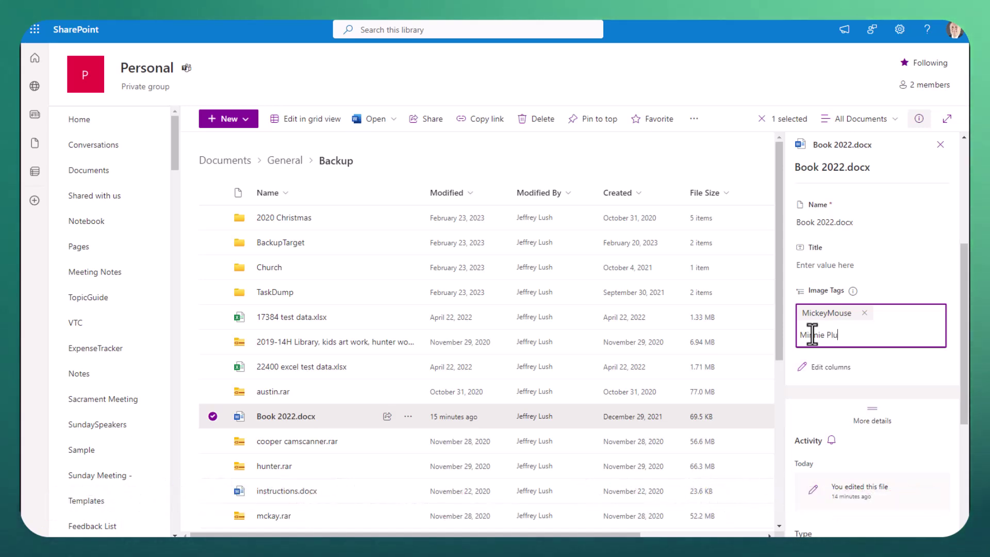
type("to")
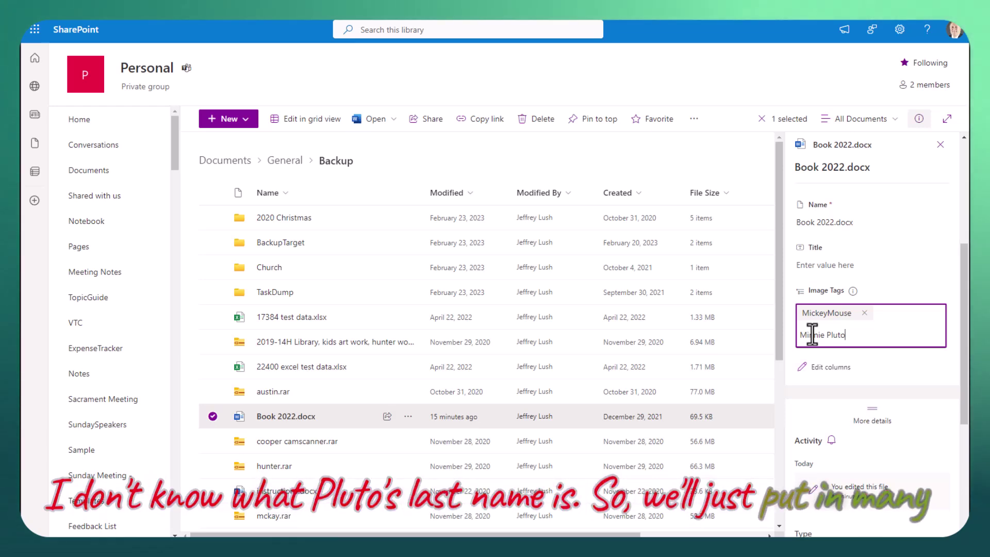
key("Tab")
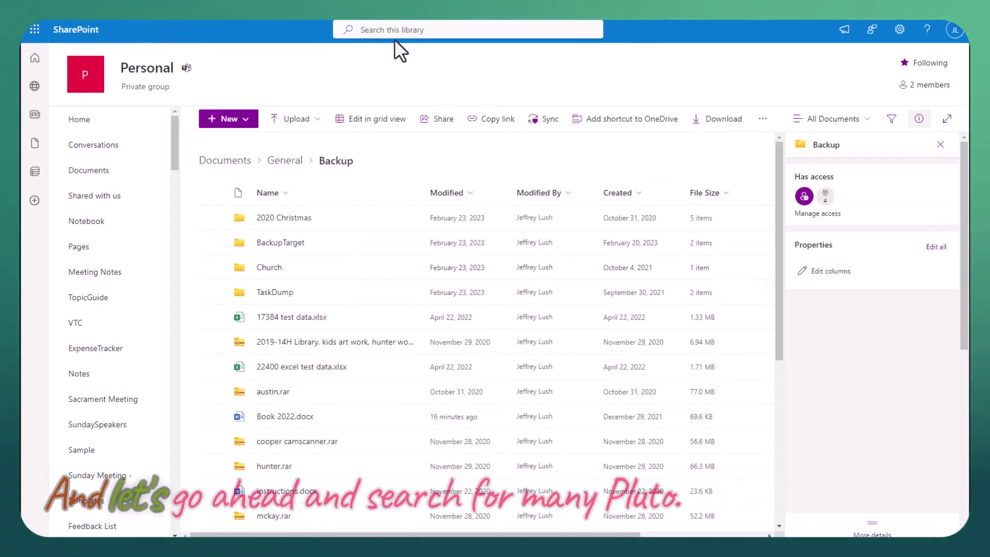
- Search the library for 'Minnie Pluto', then narrow the search to just 'Pluto'
left_click(399, 30)
type("Min")
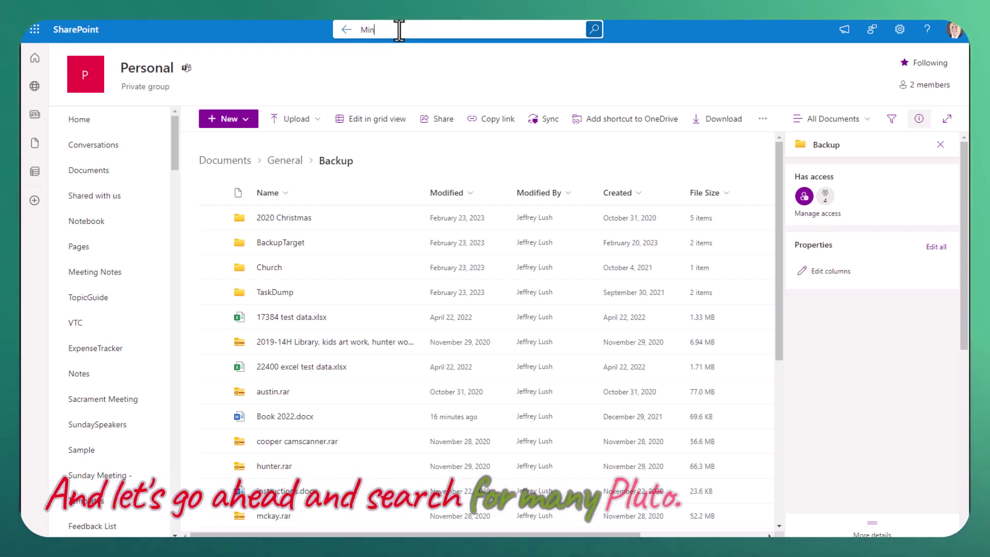
type("nie Plu")
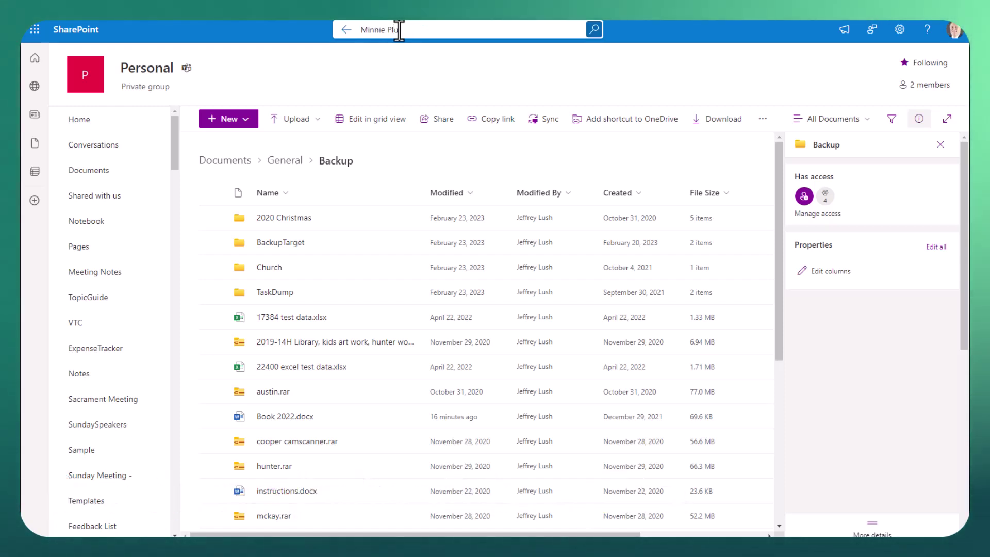
type("to")
key("Return")
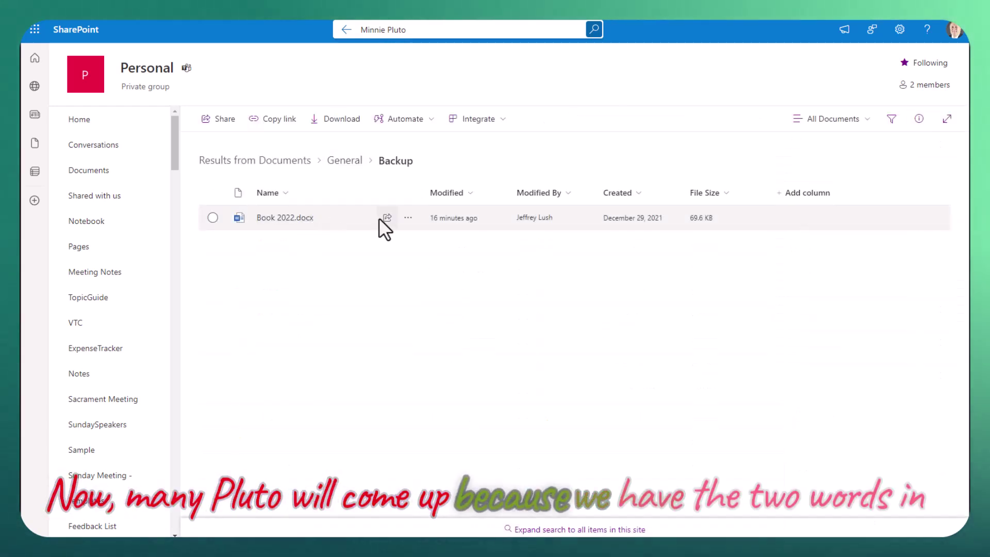
double_click(372, 30)
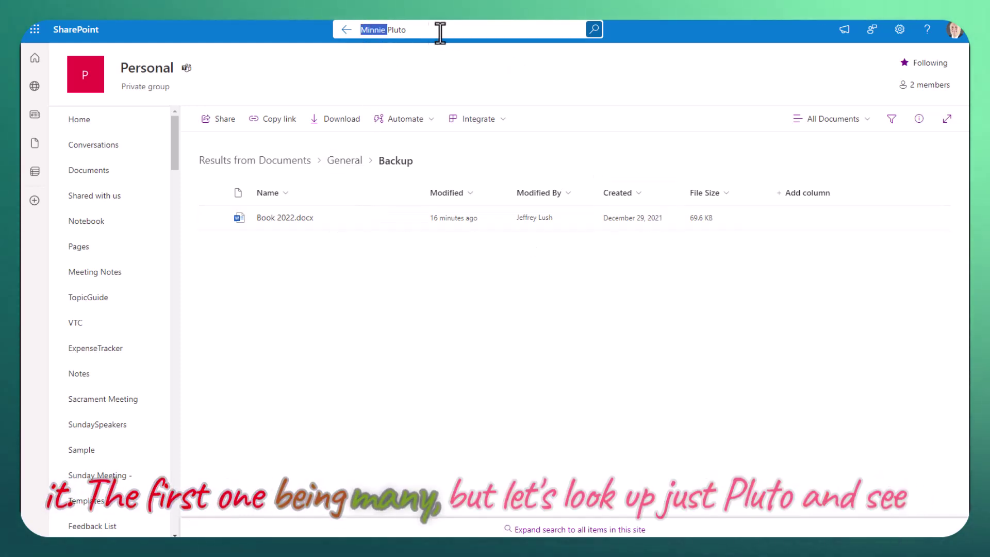
left_click_drag(419, 30, 334, 29)
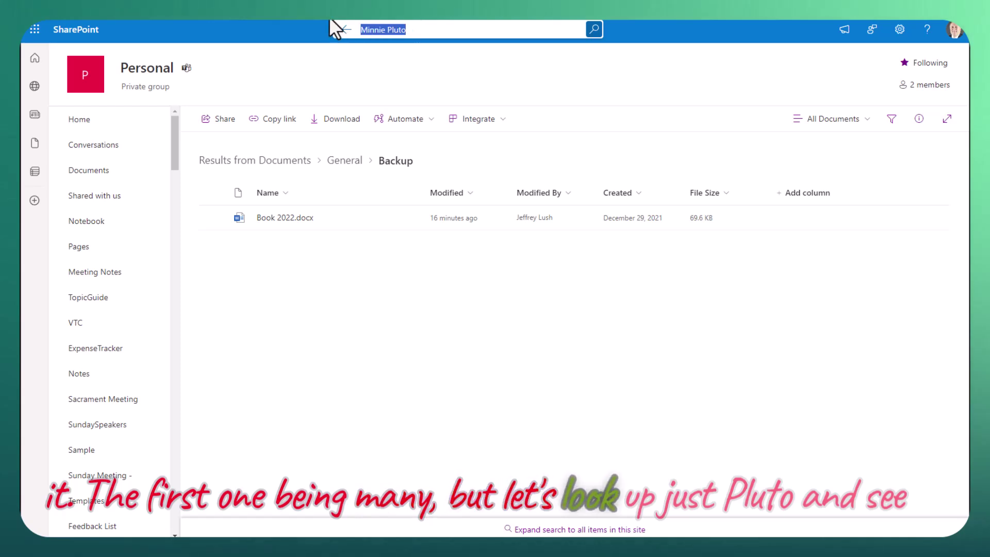
type("Pluto")
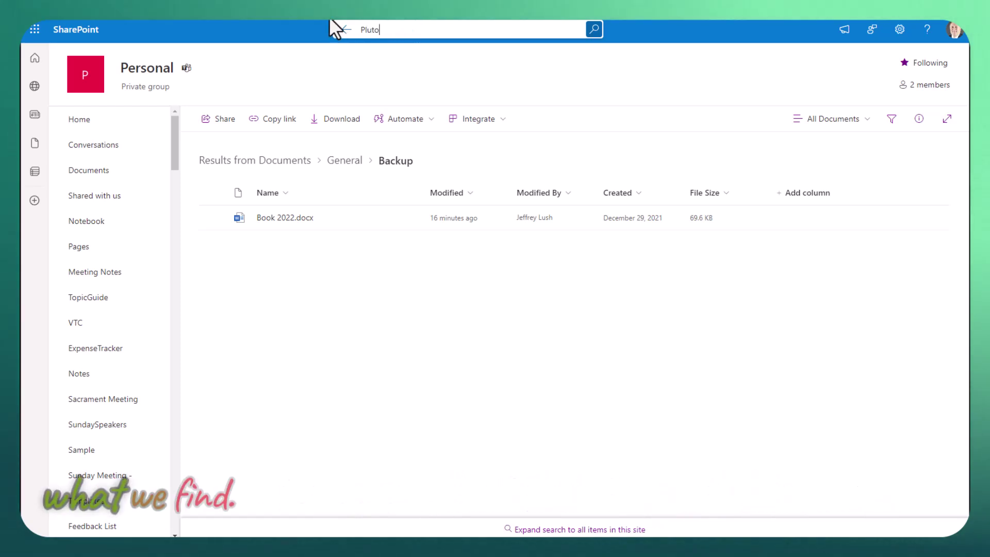
left_click(596, 31)
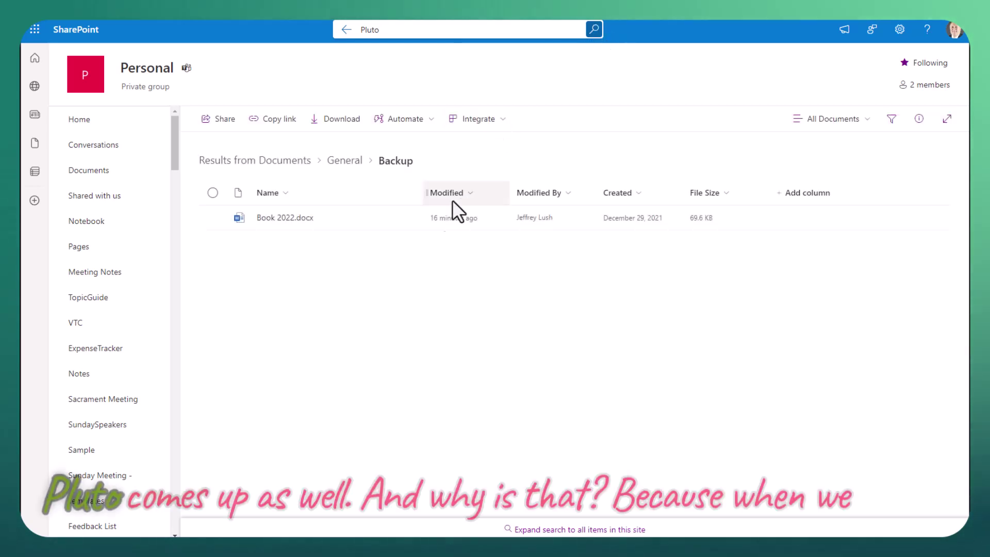
- Select Book 2022.docx in the Pluto results and view its MickeyMouse and Minnie Pluto tags
left_click(213, 217)
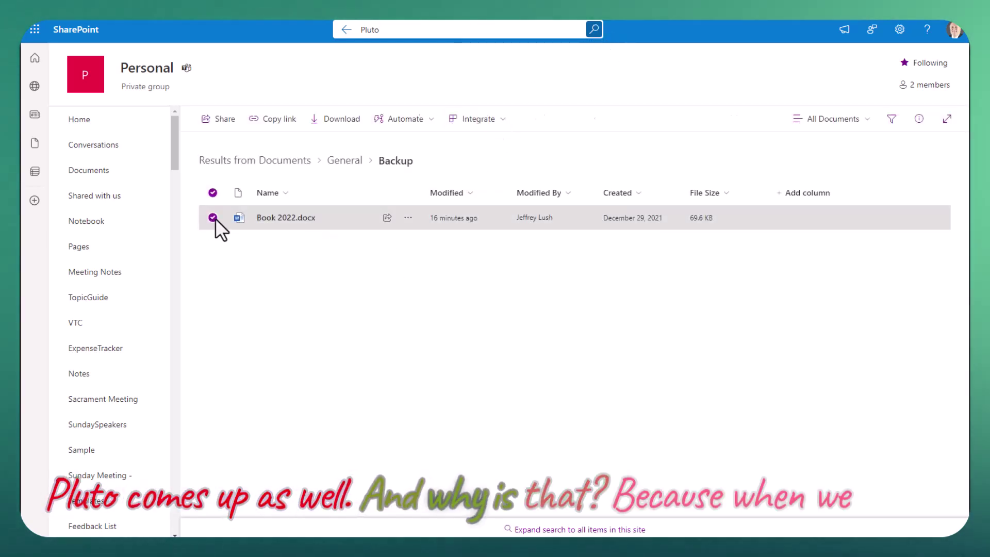
left_click(215, 218)
left_click(212, 218)
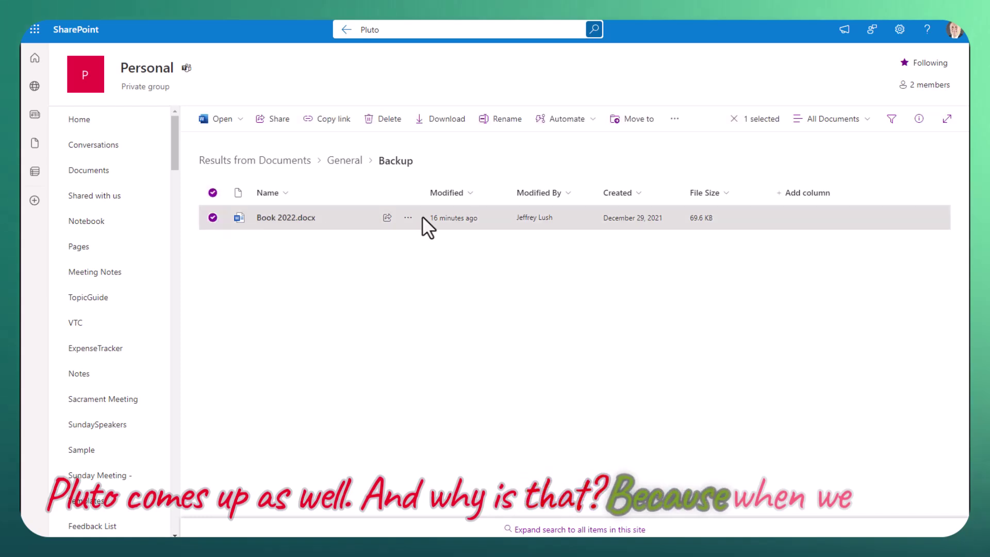
left_click(920, 119)
scroll(862, 449, "down", 5)
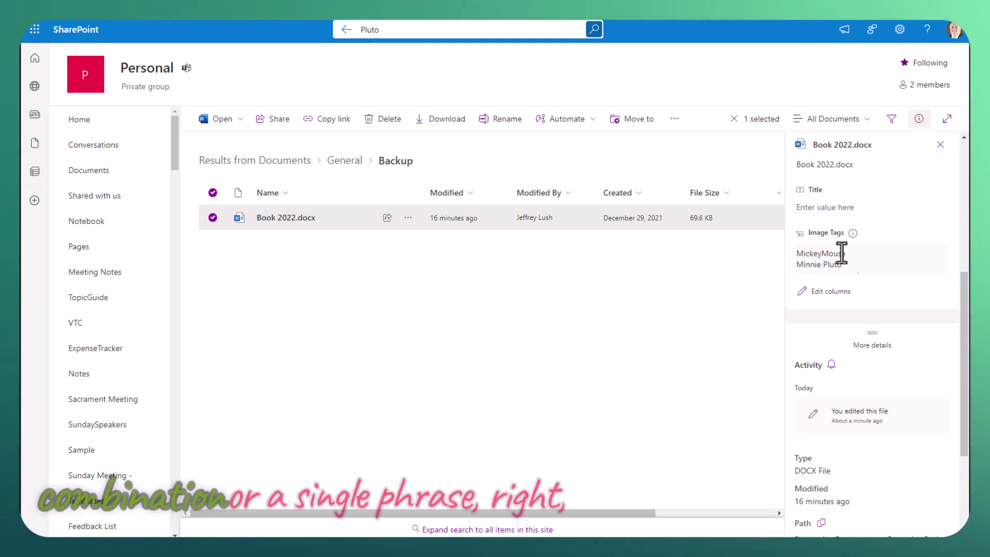
left_click(798, 259)
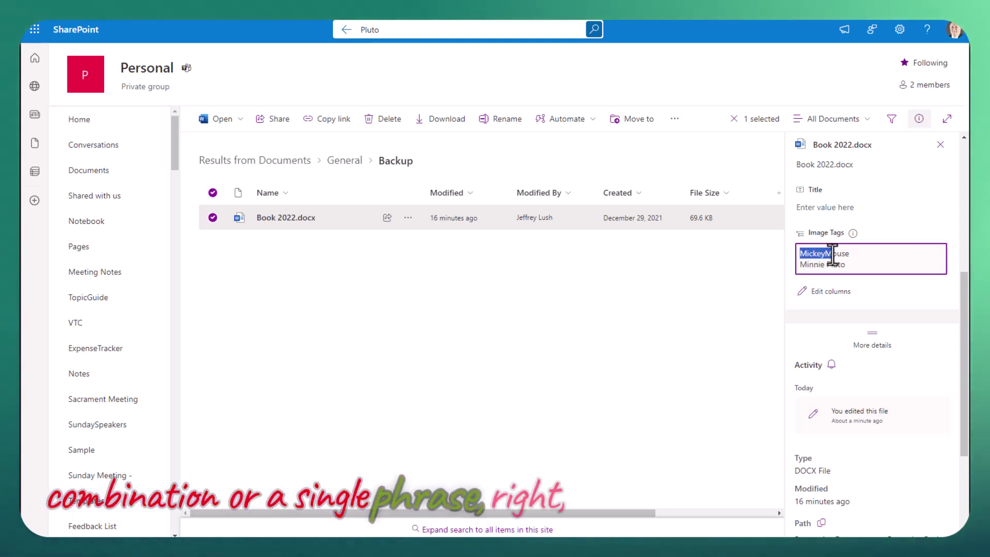
left_click_drag(833, 253, 850, 254)
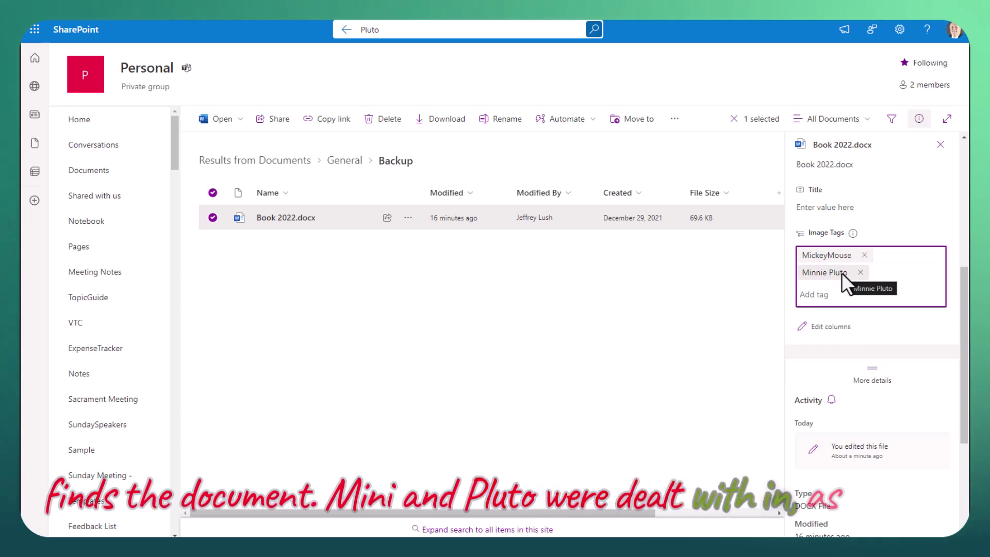
- Run library searches for Mickey, then MickeyMouse, then Pluto
double_click(381, 29)
type("M")
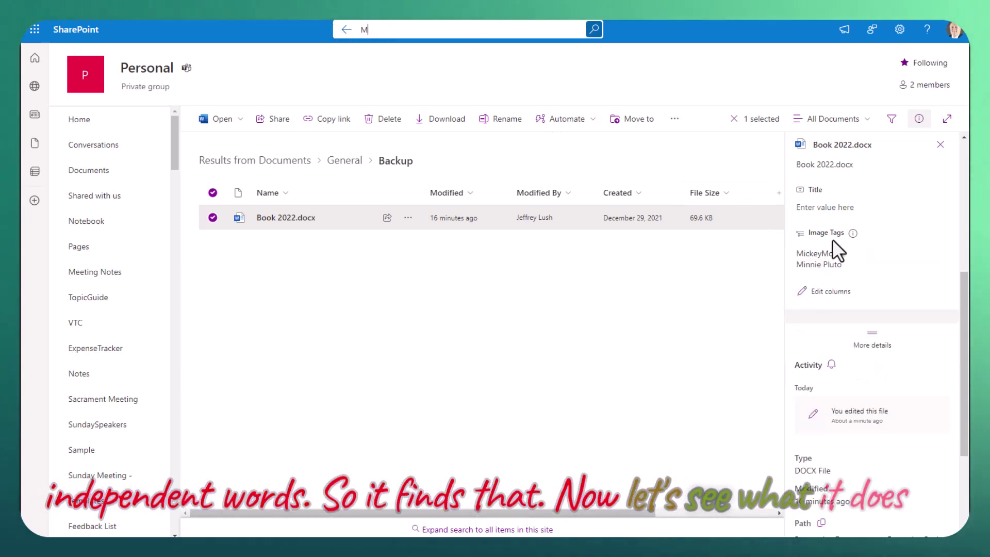
type("ickey")
key("Return")
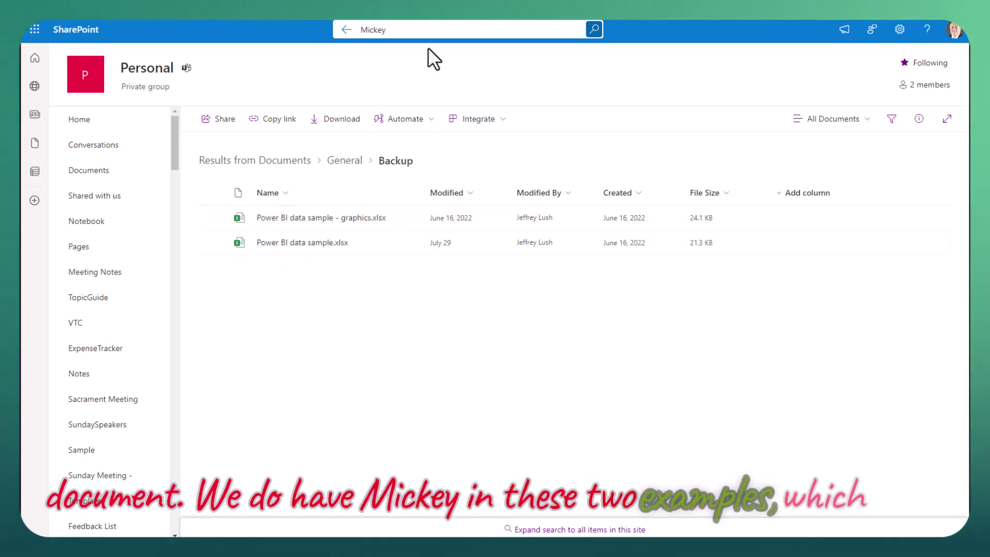
left_click(417, 29)
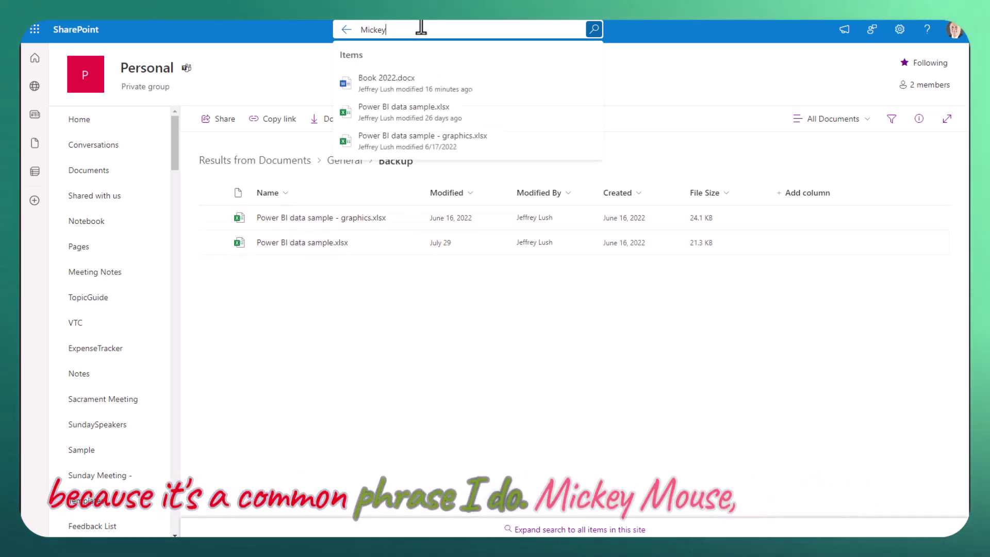
type("Mo0us")
key("BackSpace")
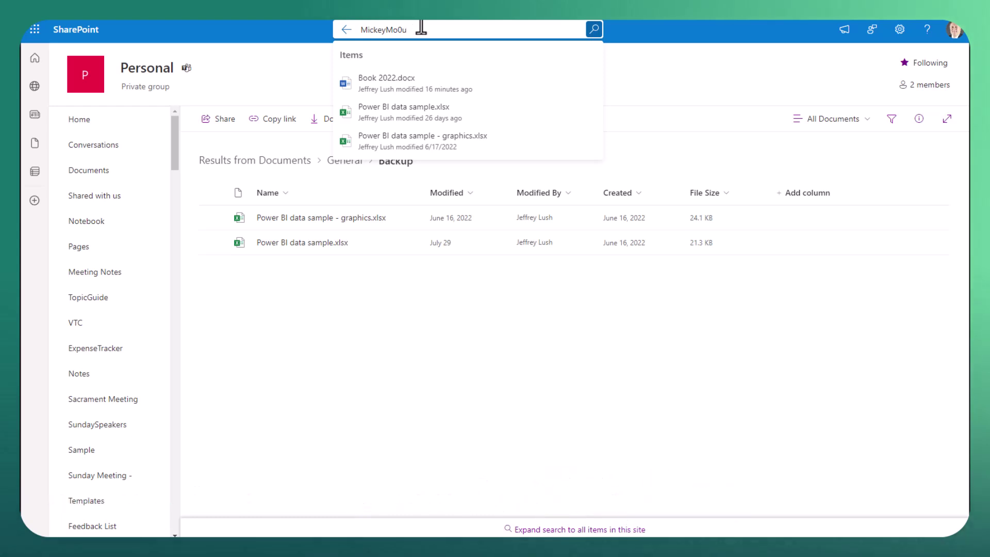
key("Return")
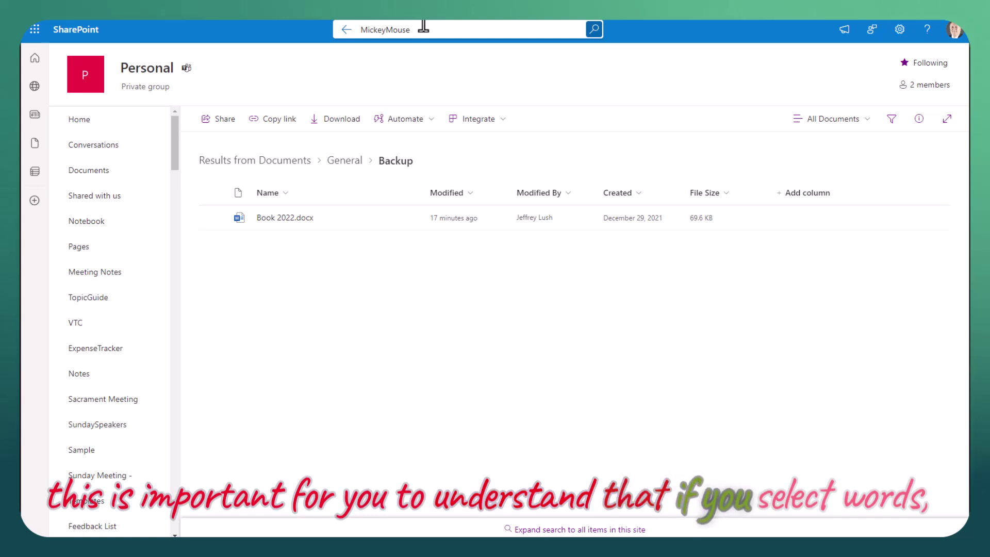
type("Pluto")
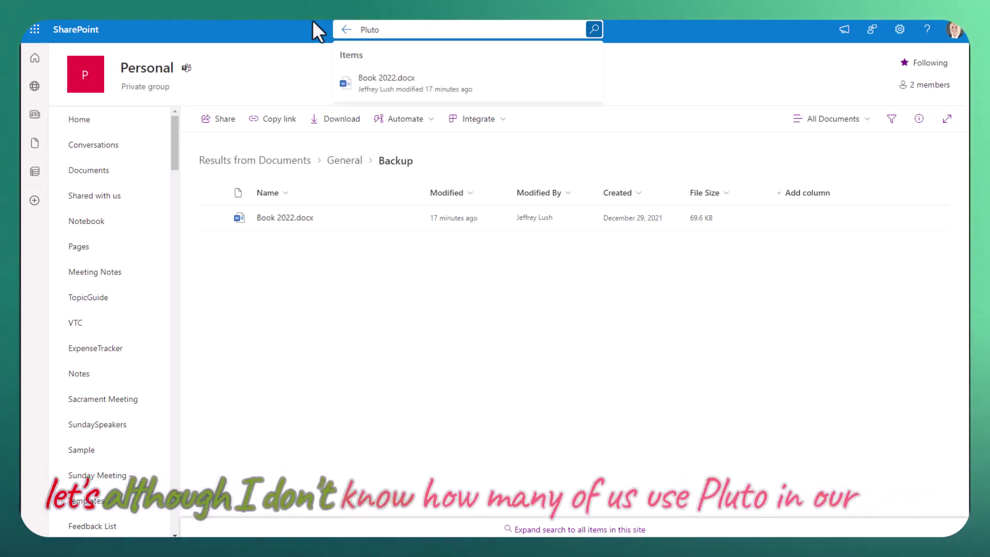
key("Return")
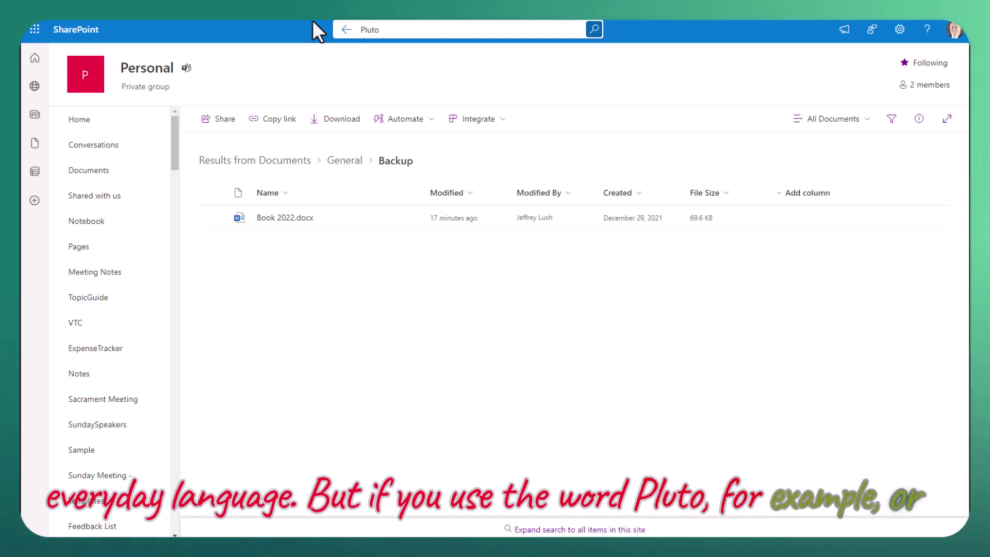
- Clear the Pluto search and return to the full Backup folder listing
left_click(345, 161)
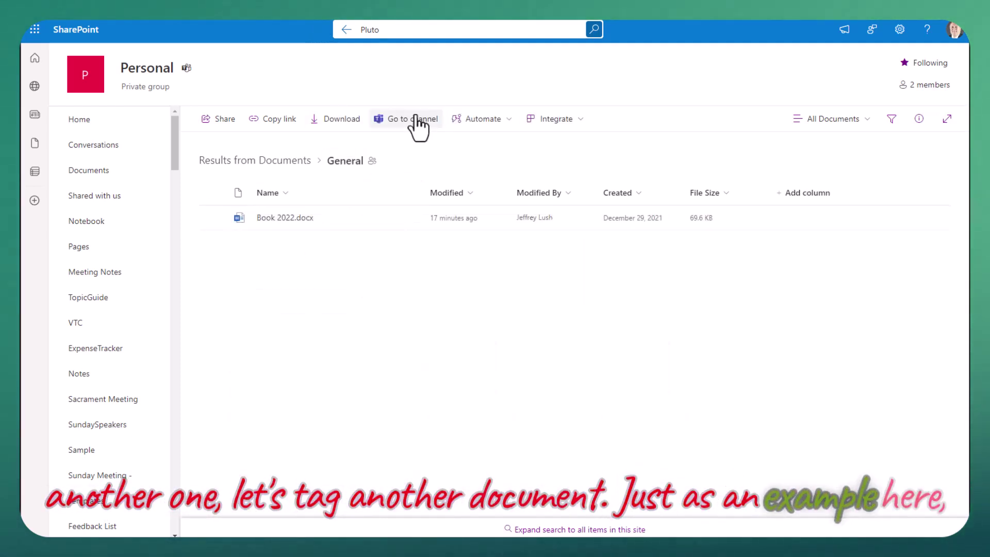
key("shift+Left")
key("shift+Left")
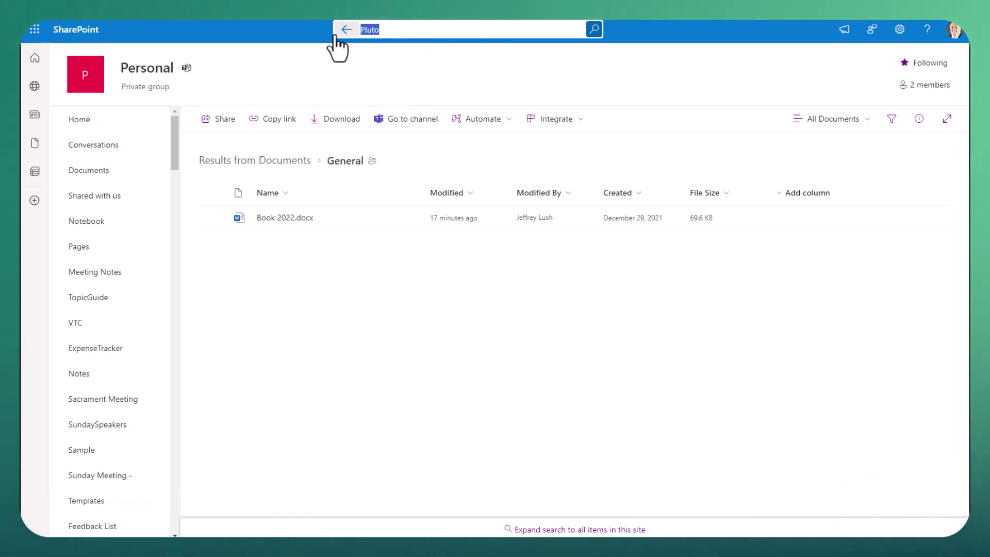
key("BackSpace")
left_click(347, 30)
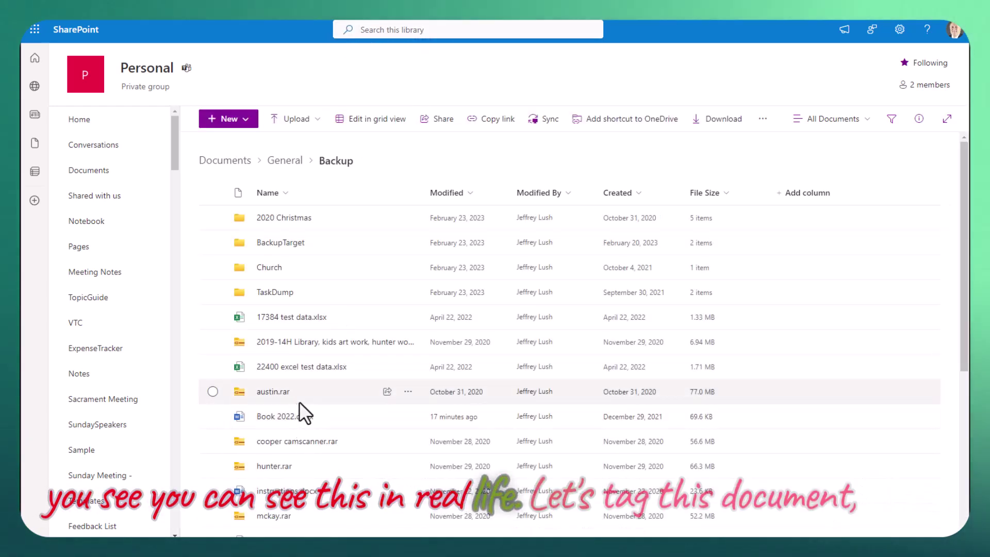
scroll(297, 418, "down", 5)
scroll(311, 447, "down", 1)
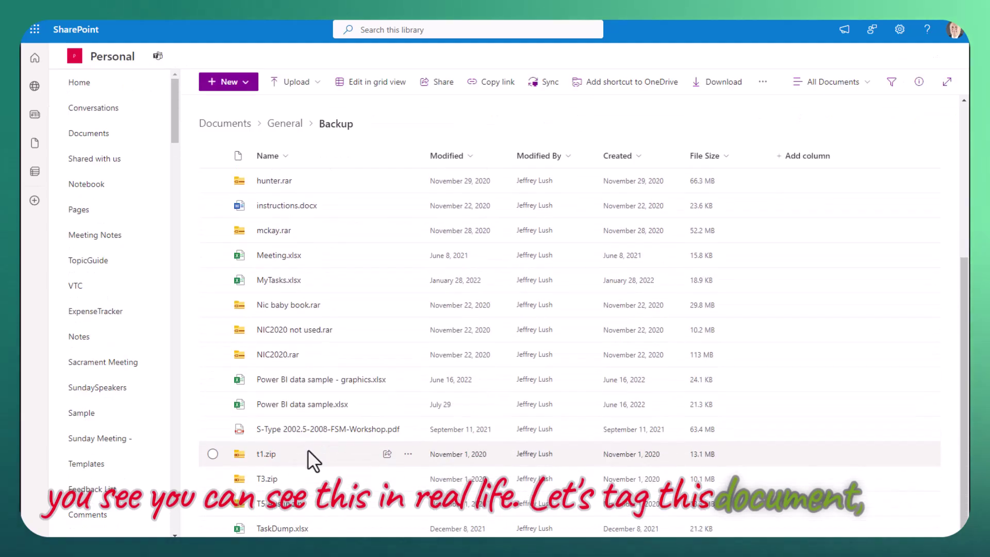
- Give Power BI data sample - graphics.xlsx the Image Tag 'Meeting Notes'
left_click(213, 379)
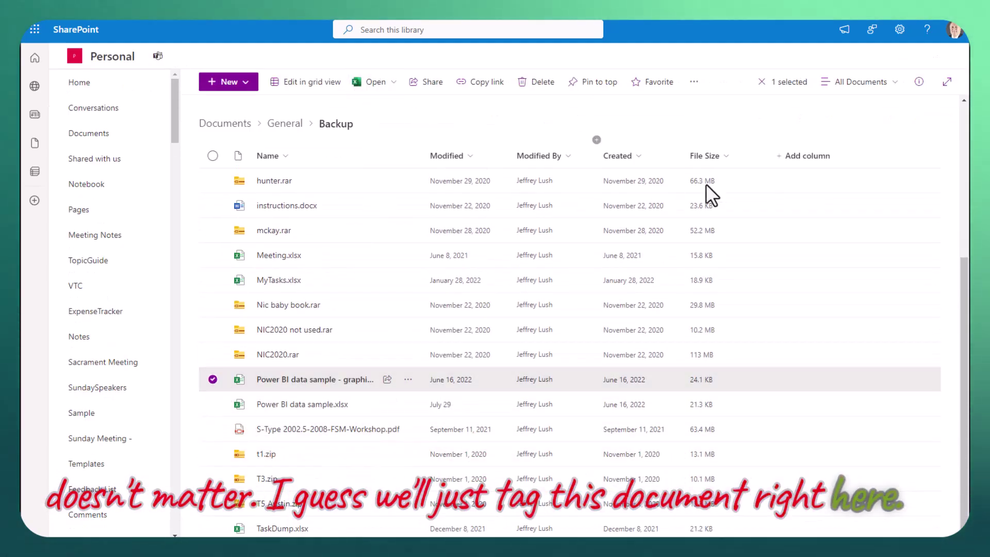
left_click(919, 81)
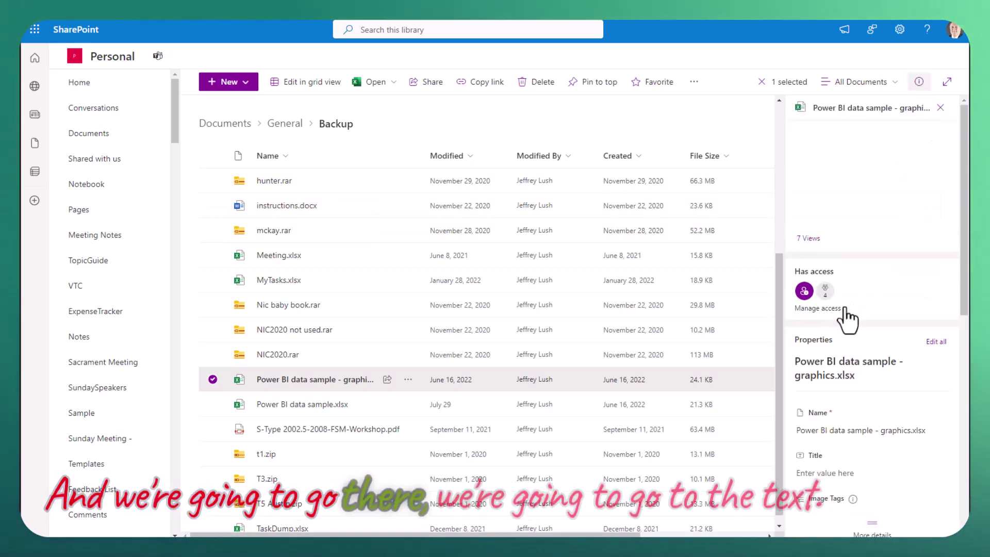
scroll(857, 325, "down", 3)
left_click(892, 352)
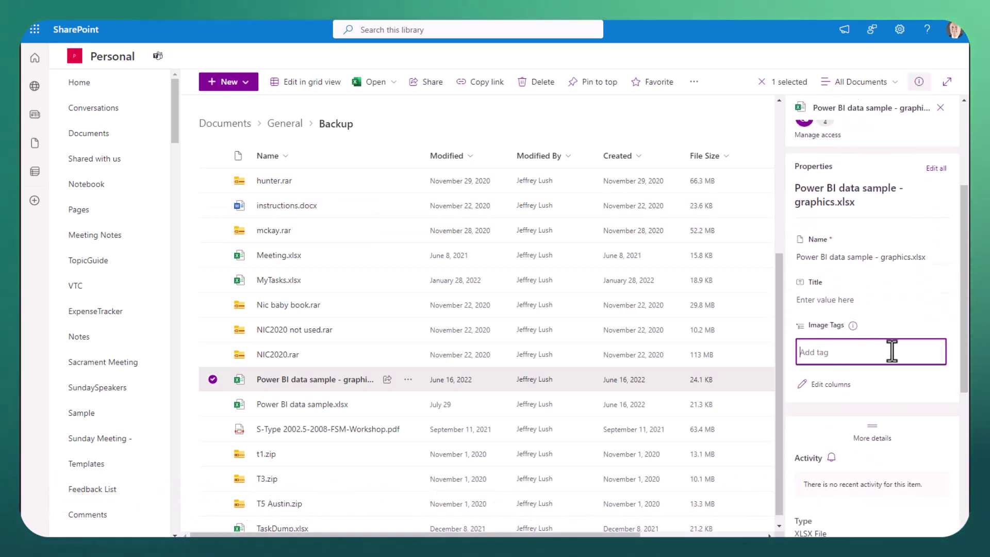
type("Meeting Not")
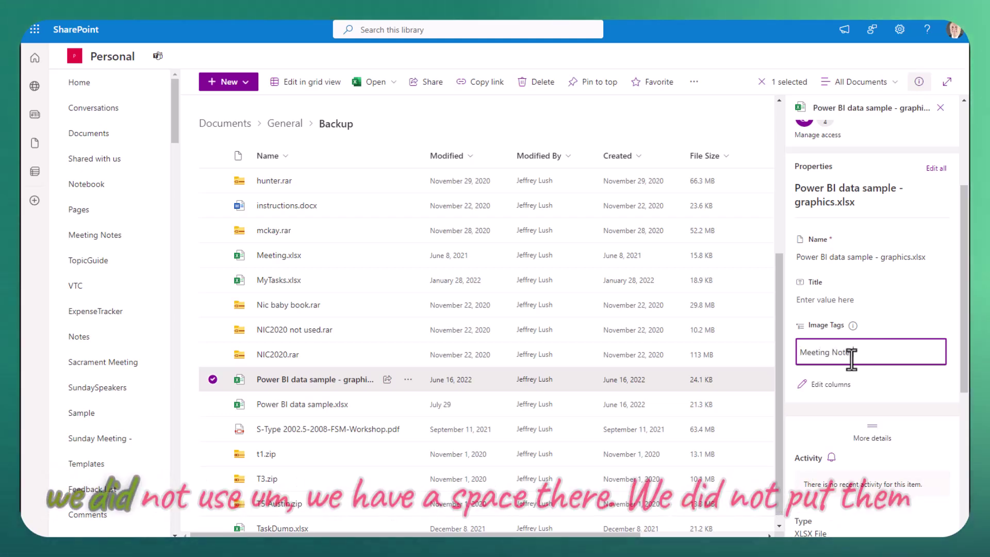
key("Tab")
left_click(829, 344)
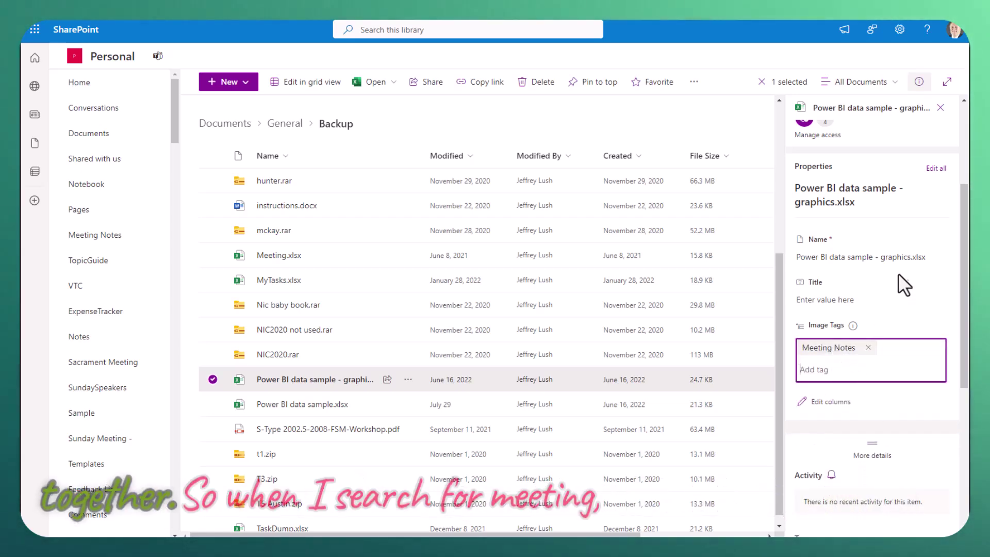
left_click(398, 35)
type("Meetin")
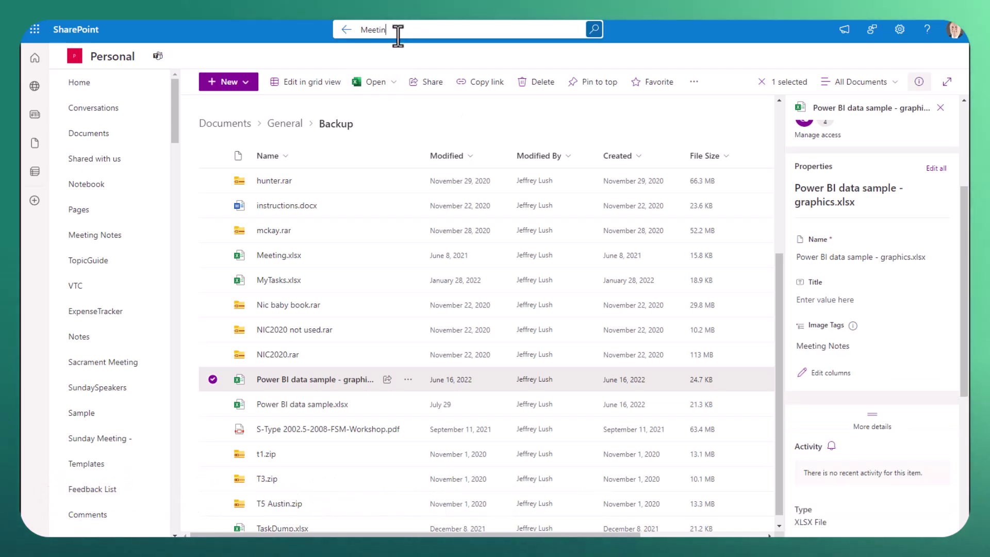
type("g")
key("Return")
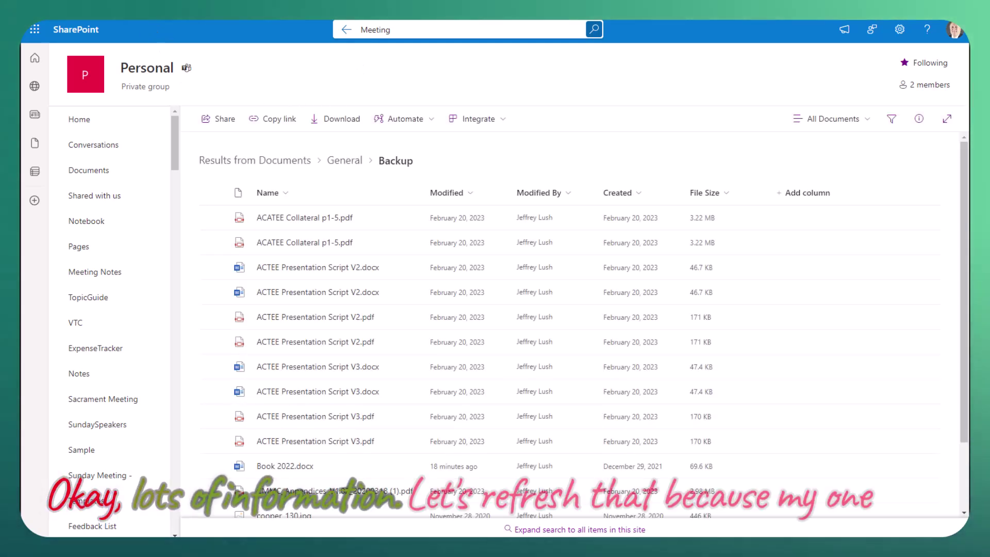
key("F5")
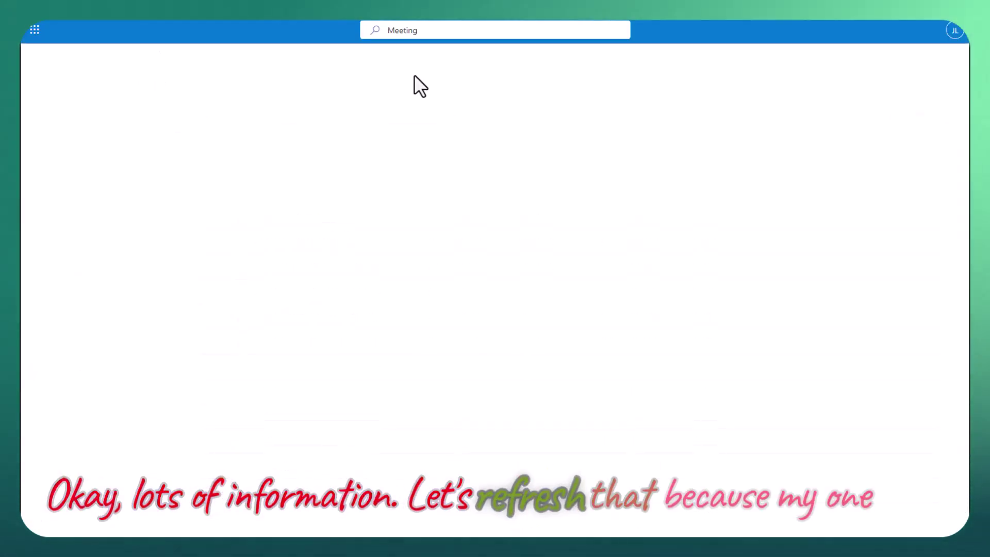
left_click(406, 30)
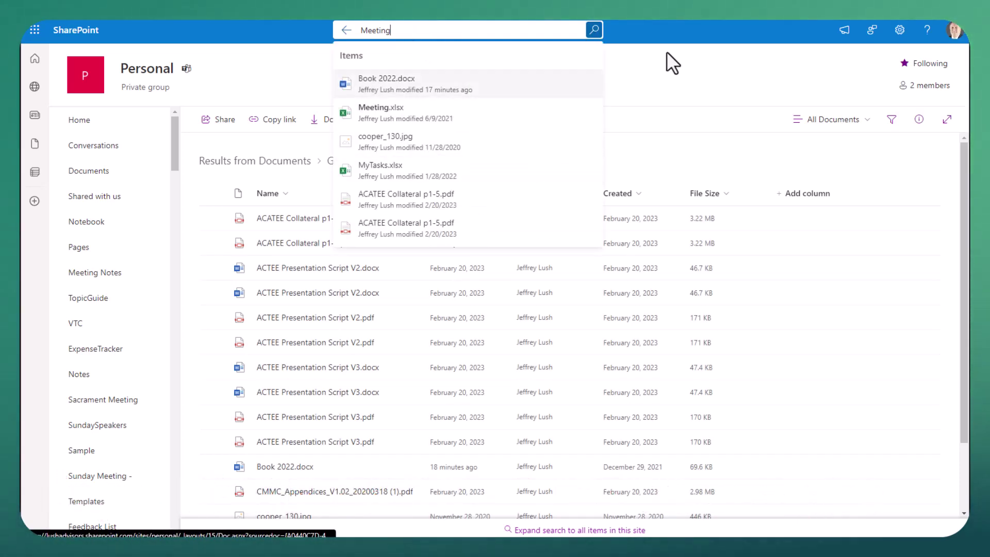
left_click(693, 78)
left_click_drag(398, 25, 324, 27)
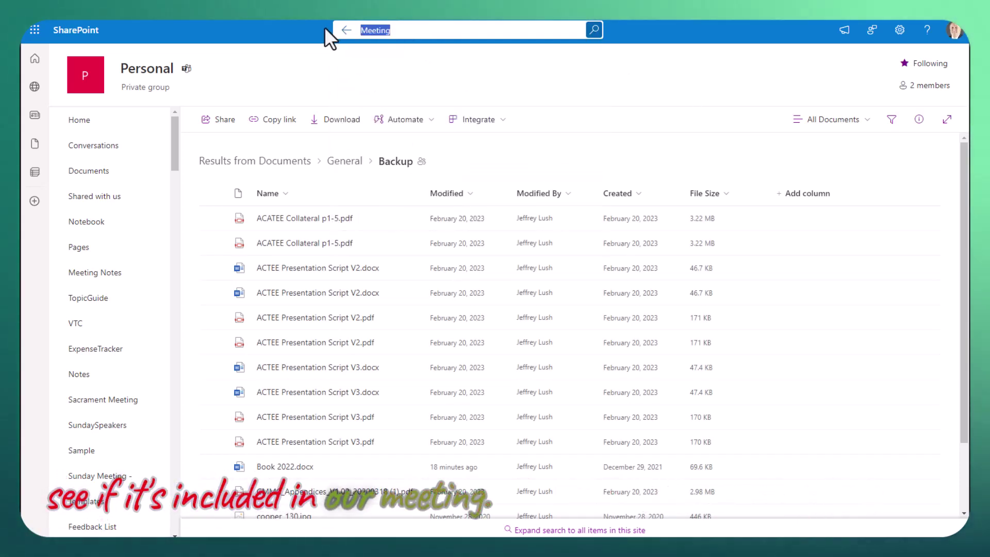
type("Meeting")
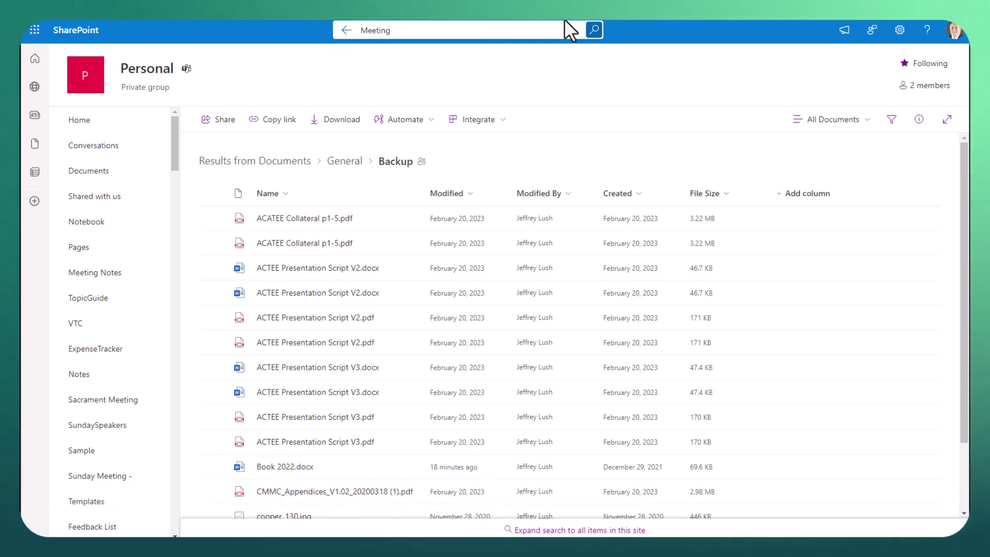
scroll(466, 264, "down", 1)
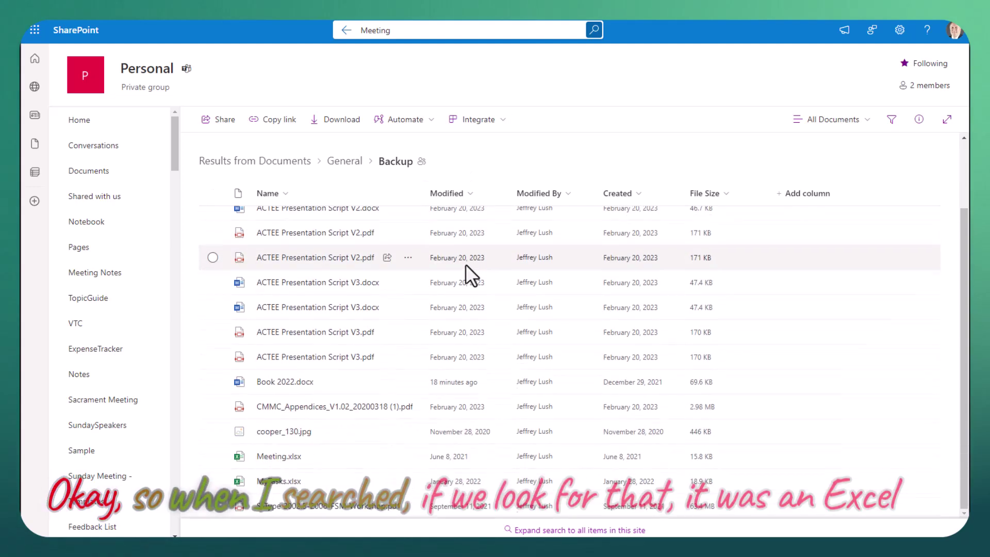
scroll(469, 276, "down", 1)
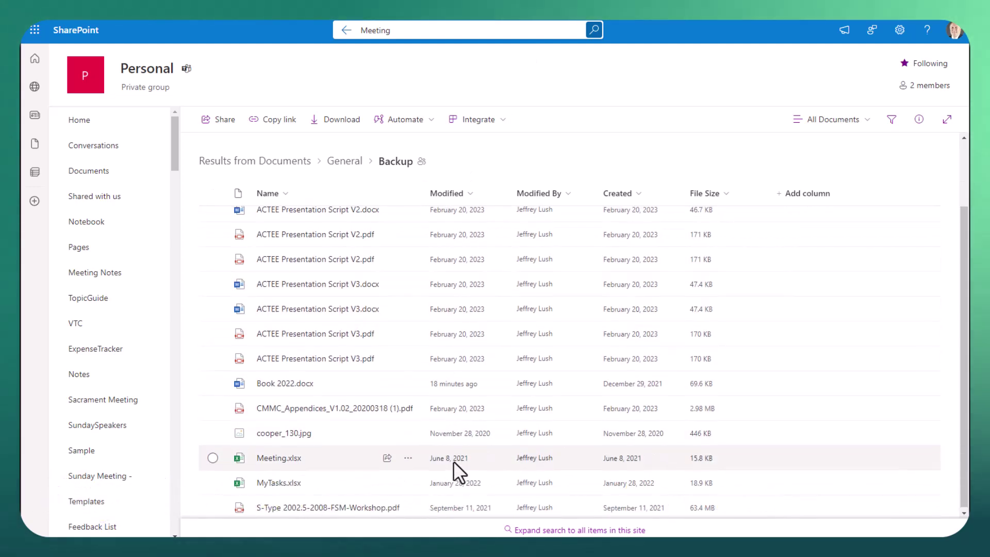
scroll(454, 460, "up", 2)
scroll(447, 377, "down", 2)
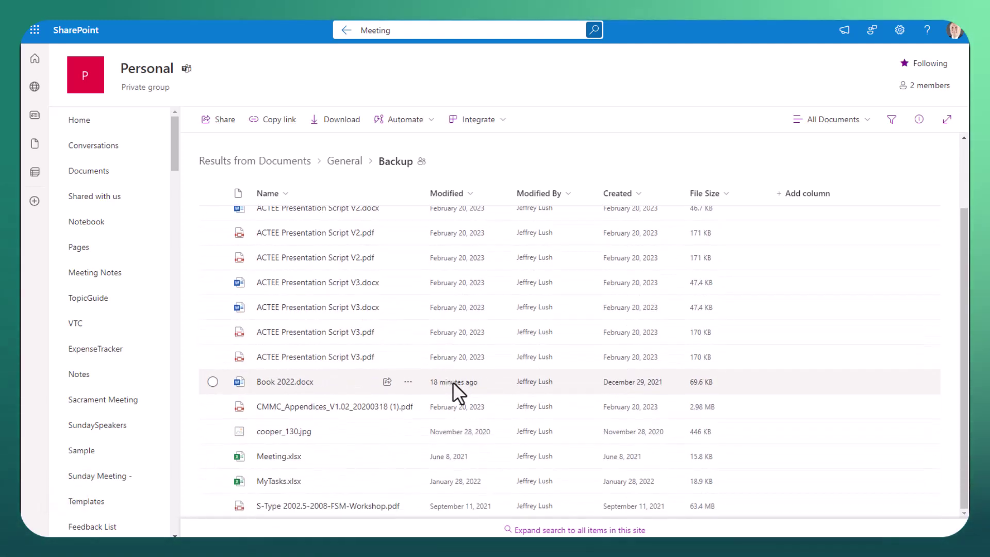
scroll(454, 380, "up", 2)
scroll(455, 364, "down", 2)
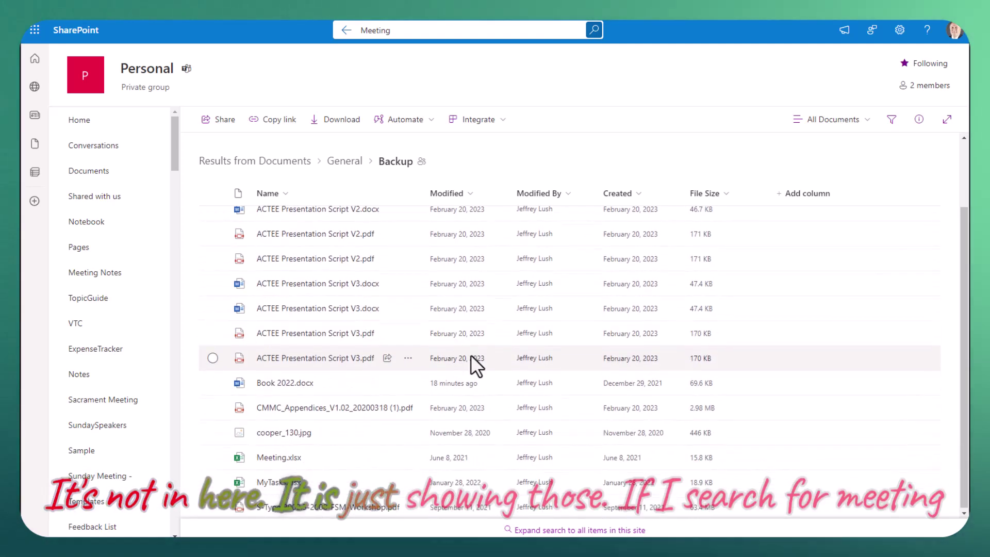
scroll(448, 404, "up", 2)
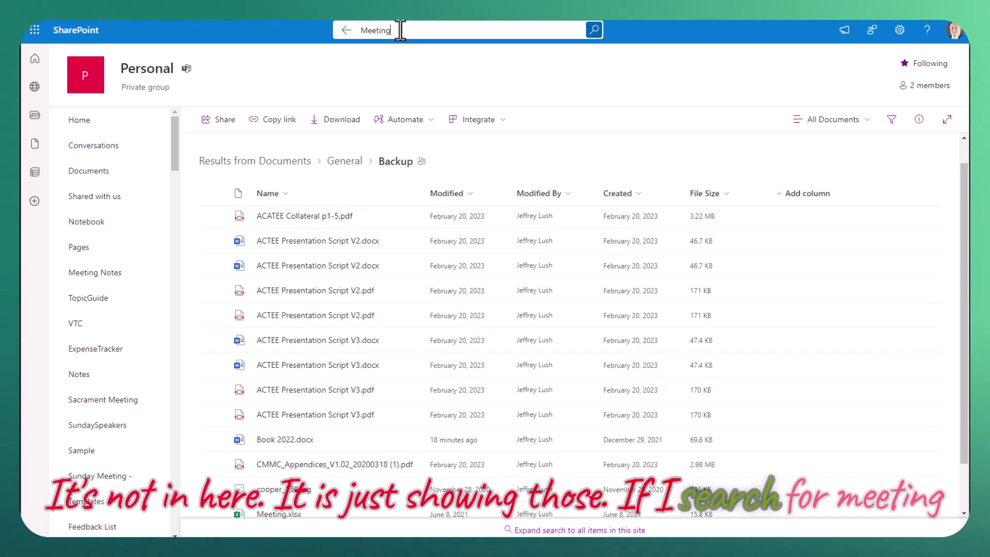
left_click(413, 30)
type("Meeting Note")
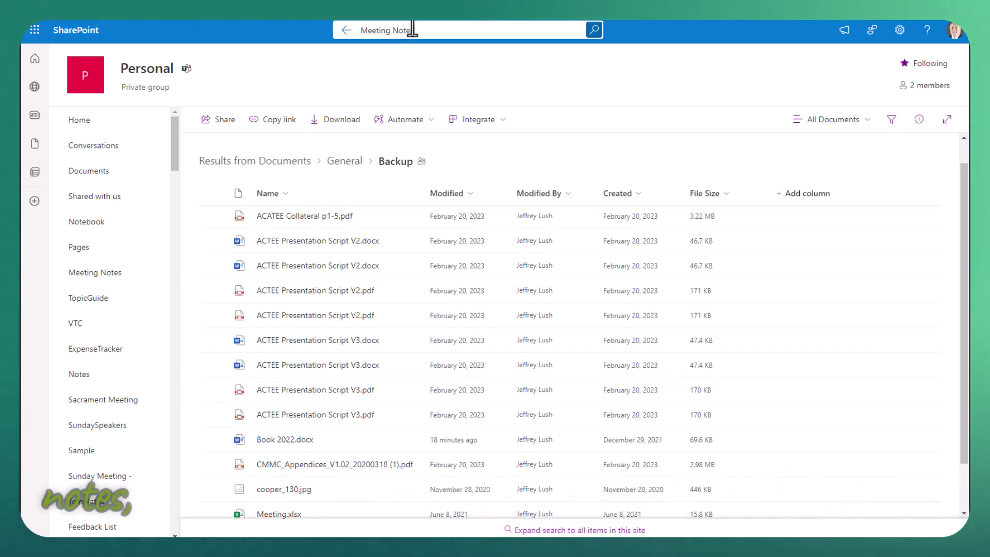
type("s")
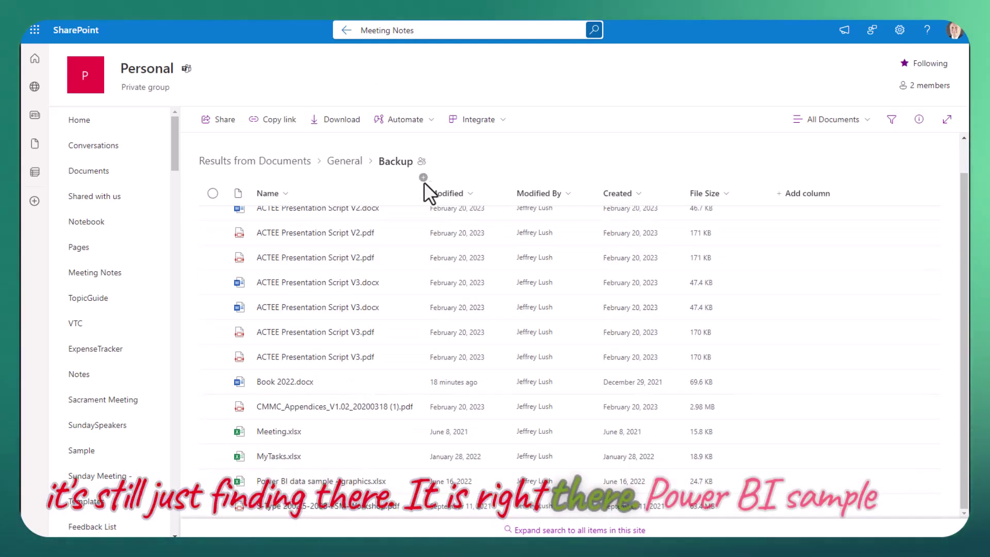
left_click_drag(414, 30, 391, 30)
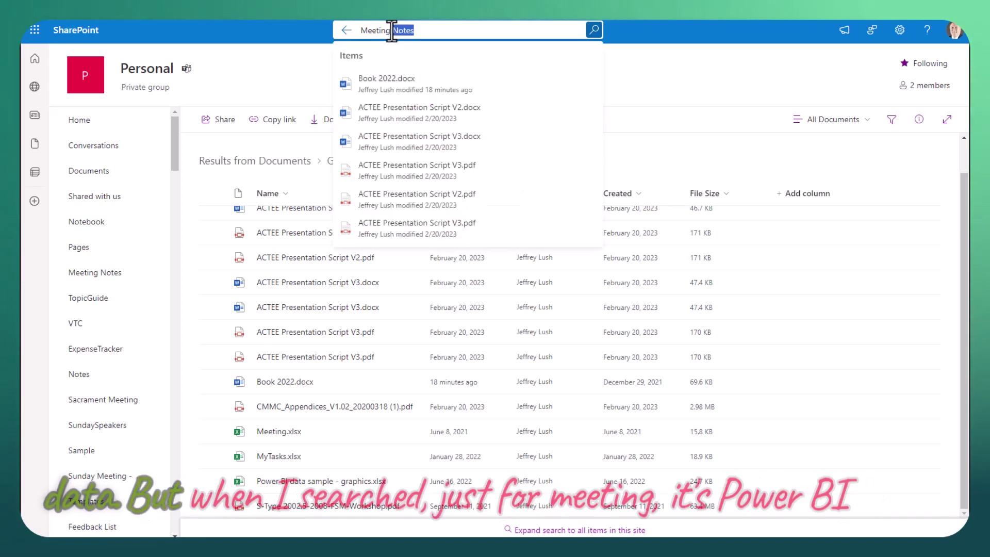
key("Return")
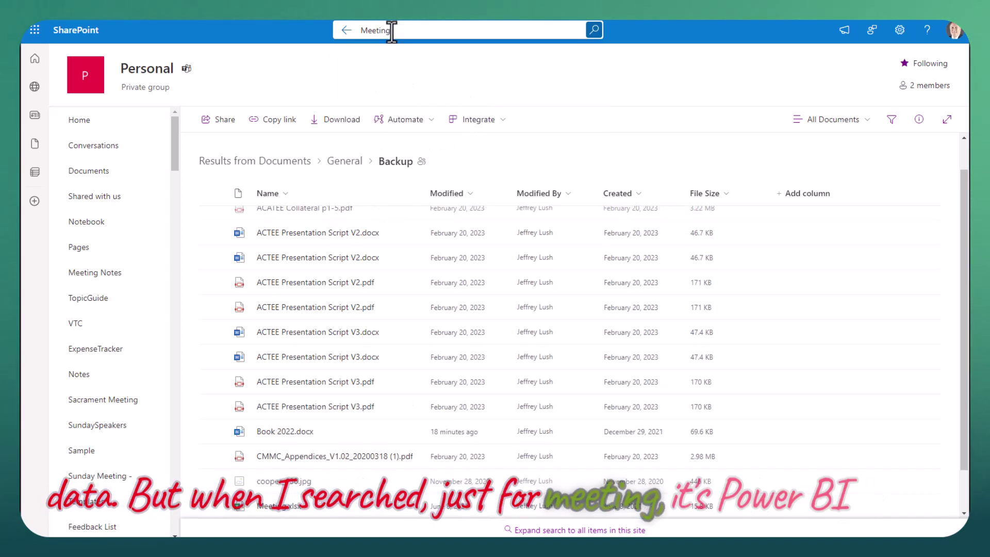
scroll(402, 273, "down", 2)
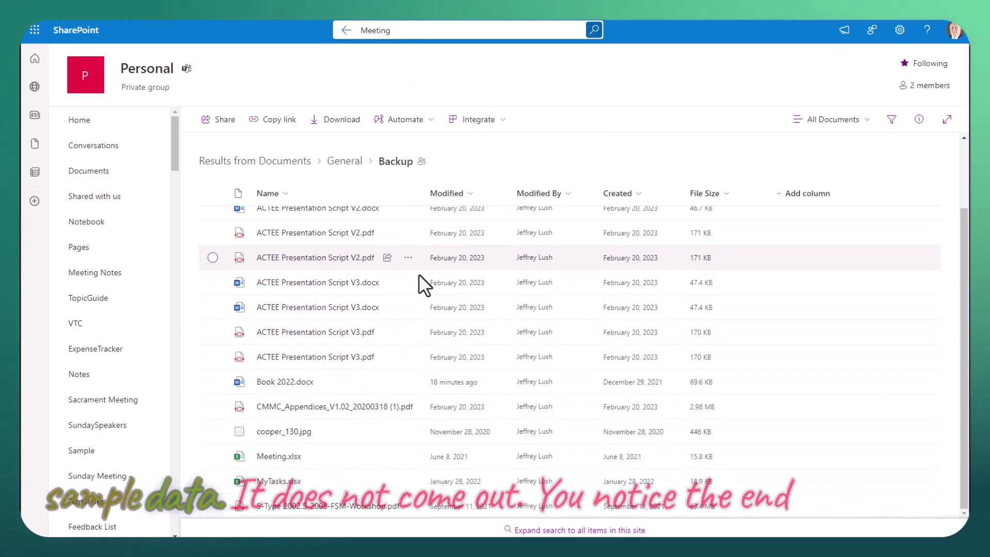
scroll(392, 307, "up", 3)
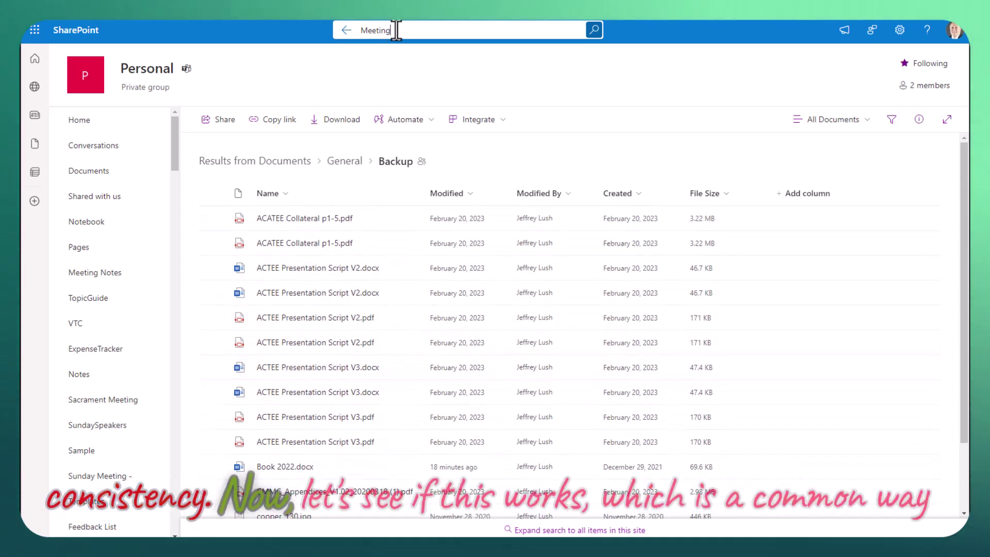
type("\"")
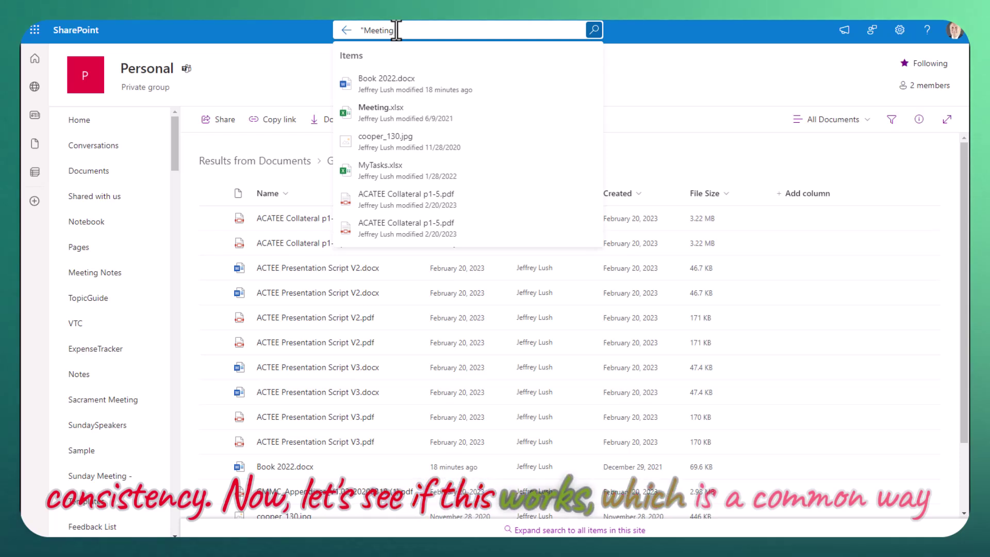
key("Escape")
type("tes\"")
key("Return")
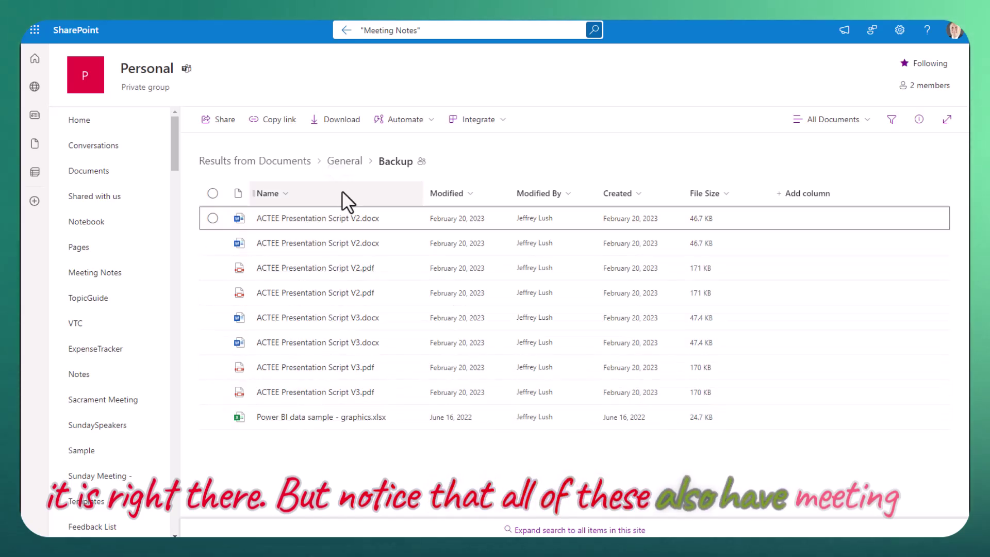
left_click_drag(437, 28, 330, 29)
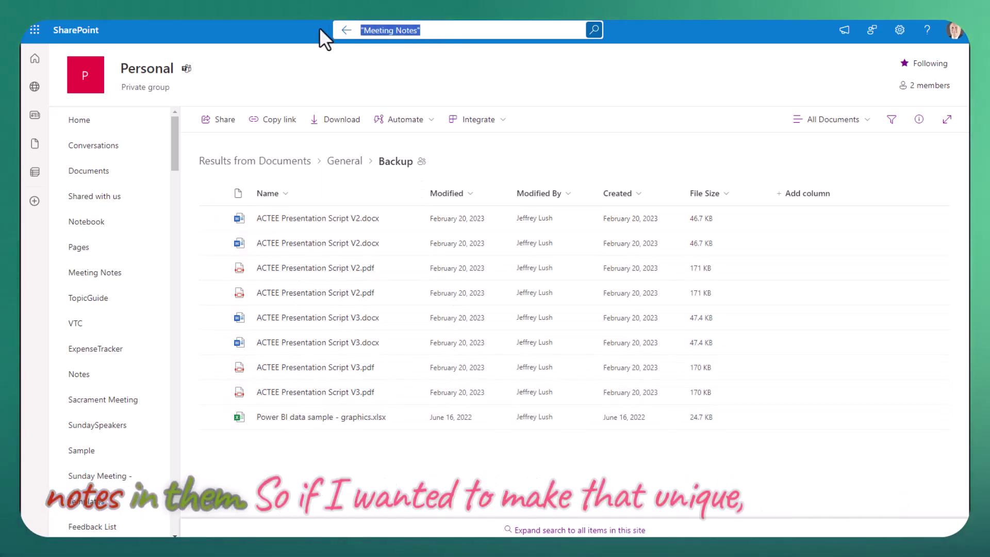
key("BackSpace")
left_click(346, 29)
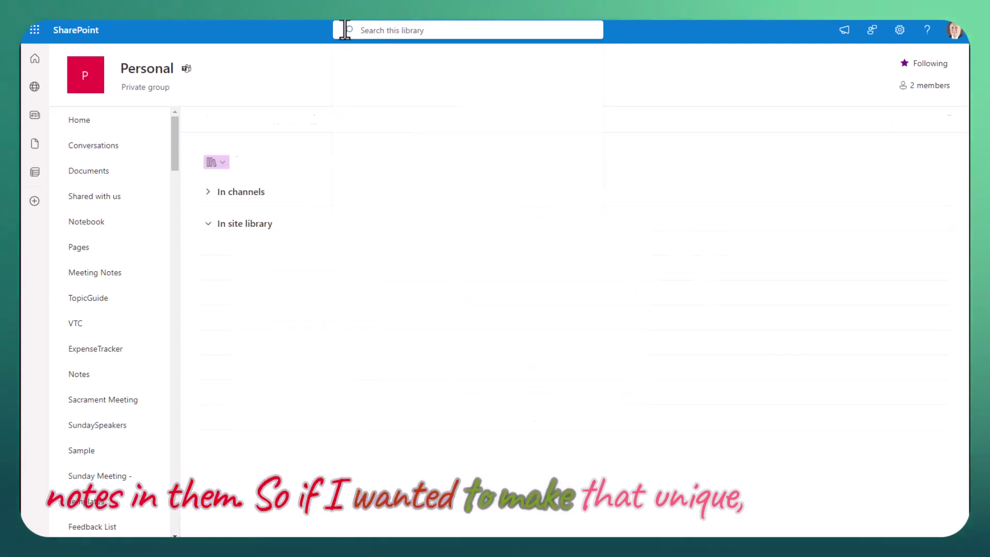
scroll(315, 375, "down", 5)
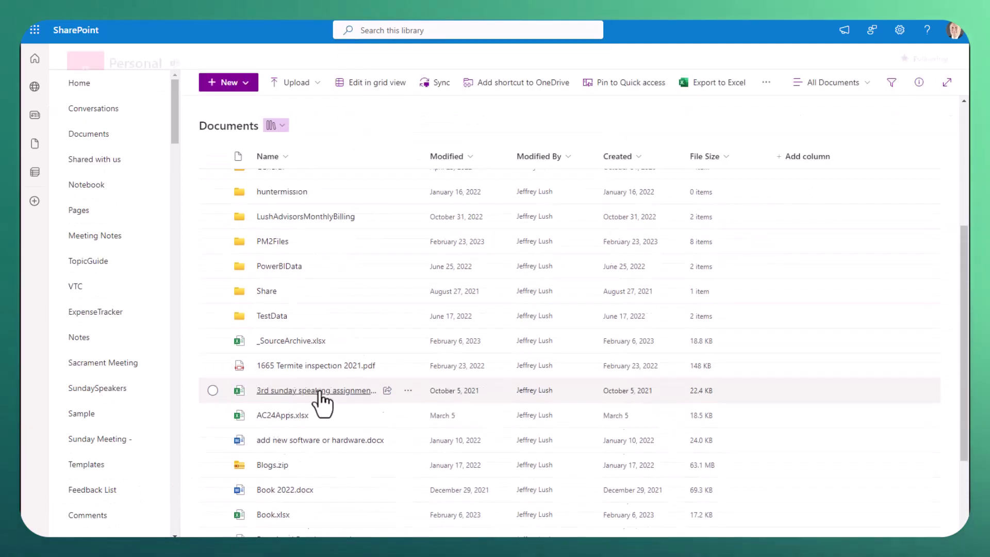
scroll(320, 403, "up", 5)
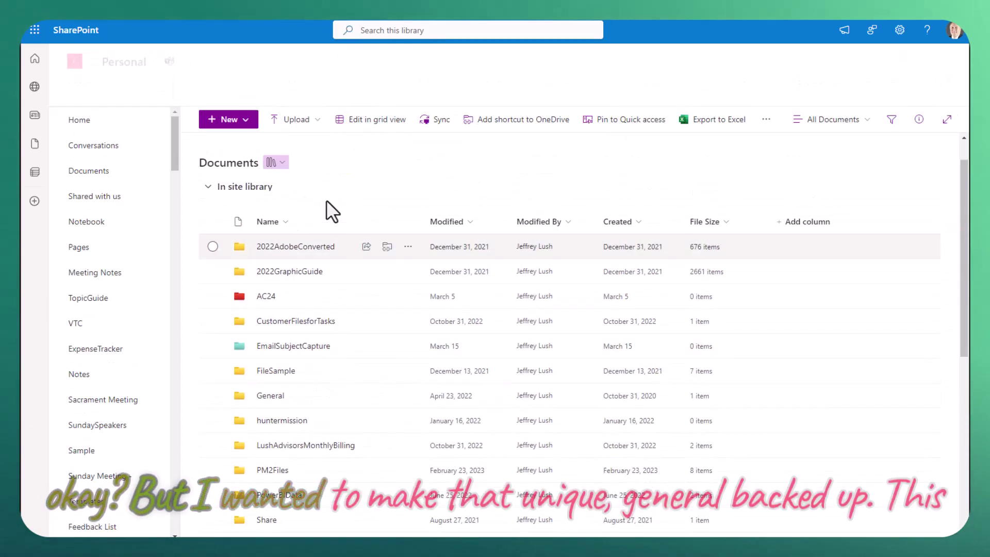
left_click(272, 396)
left_click(277, 221)
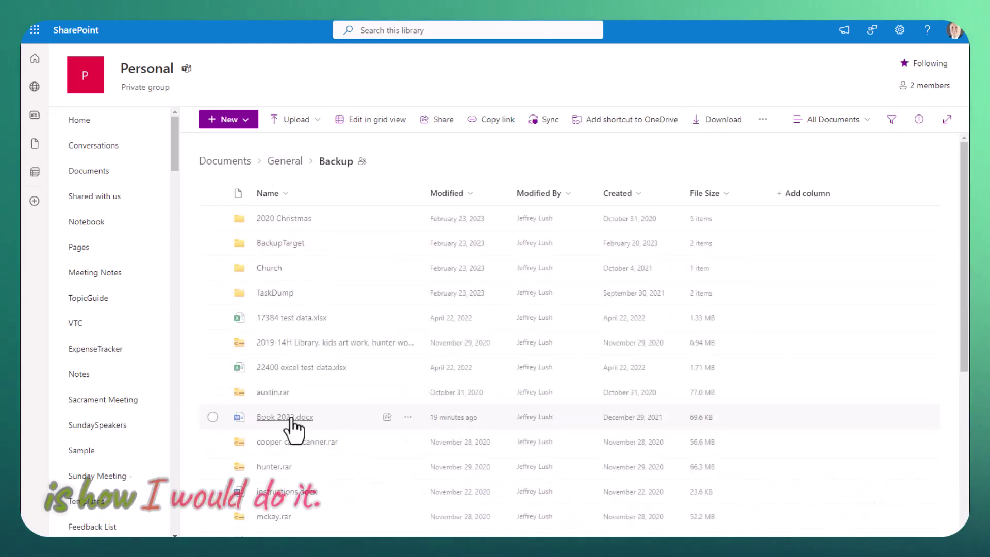
scroll(303, 372, "down", 4)
scroll(309, 454, "down", 2)
scroll(312, 467, "up", 1)
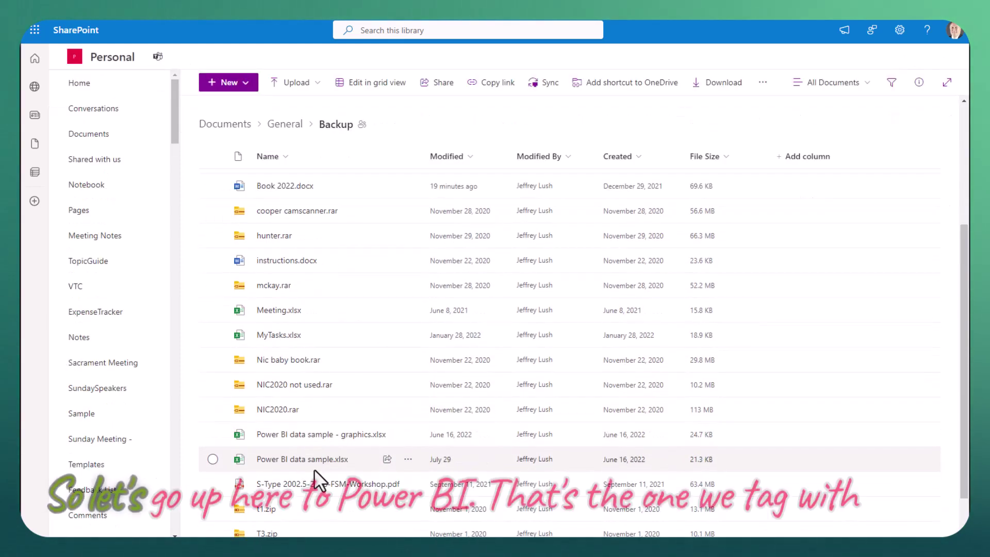
left_click(212, 434)
left_click(919, 82)
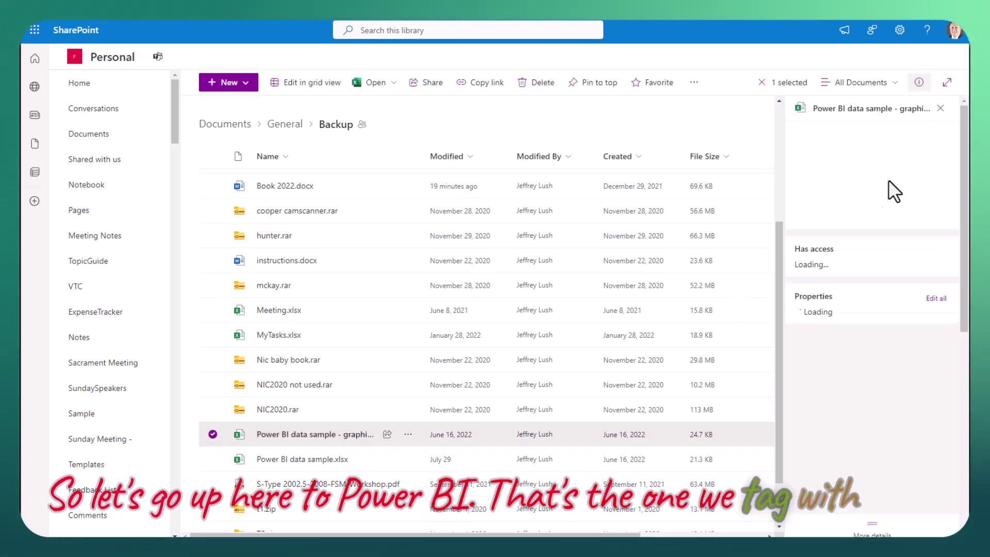
scroll(865, 423, "down", 2)
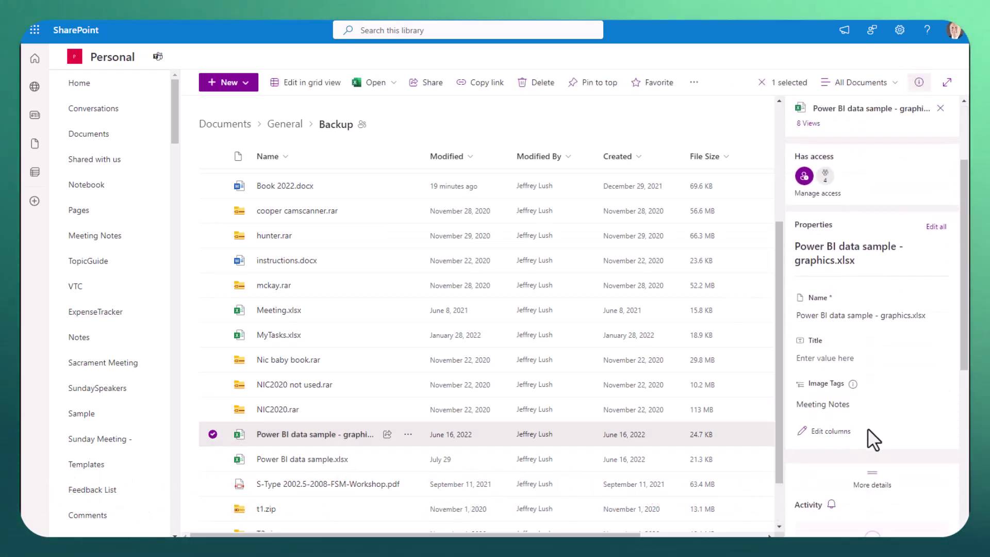
left_click(830, 405)
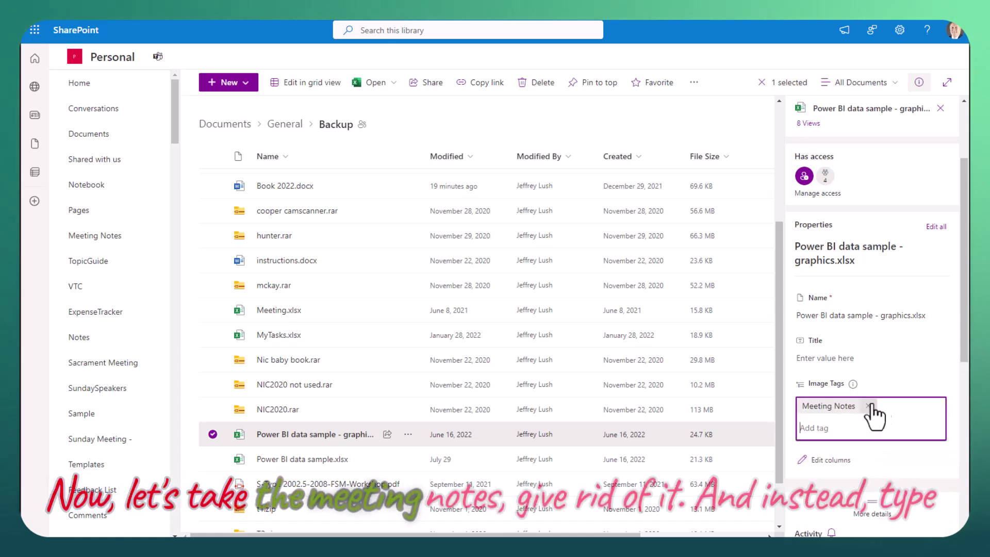
left_click(868, 406)
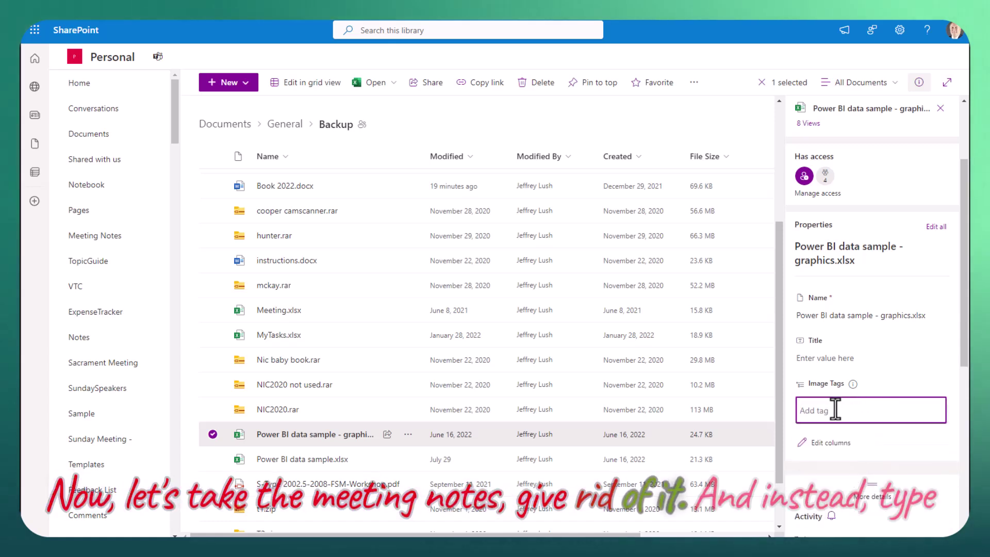
type("Metting")
key("BackSpace")
key("BackSpace")
key("BackSpace")
key("BackSpace")
key("BackSpace")
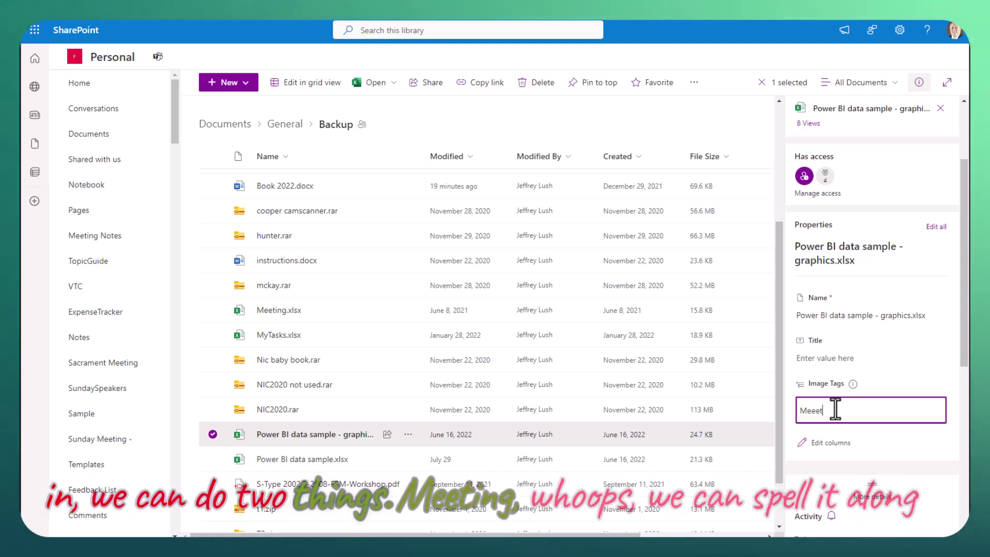
type("e")
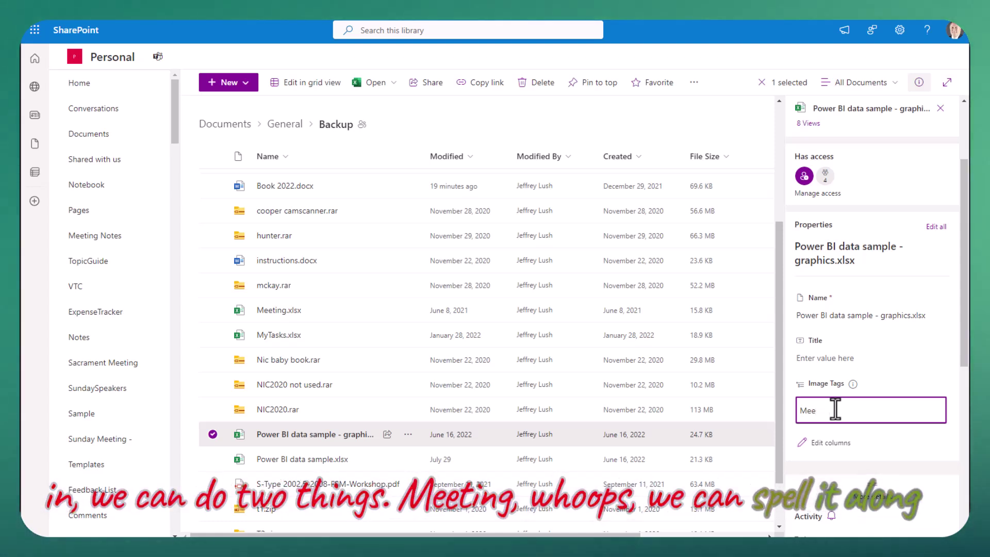
type("tingNotes")
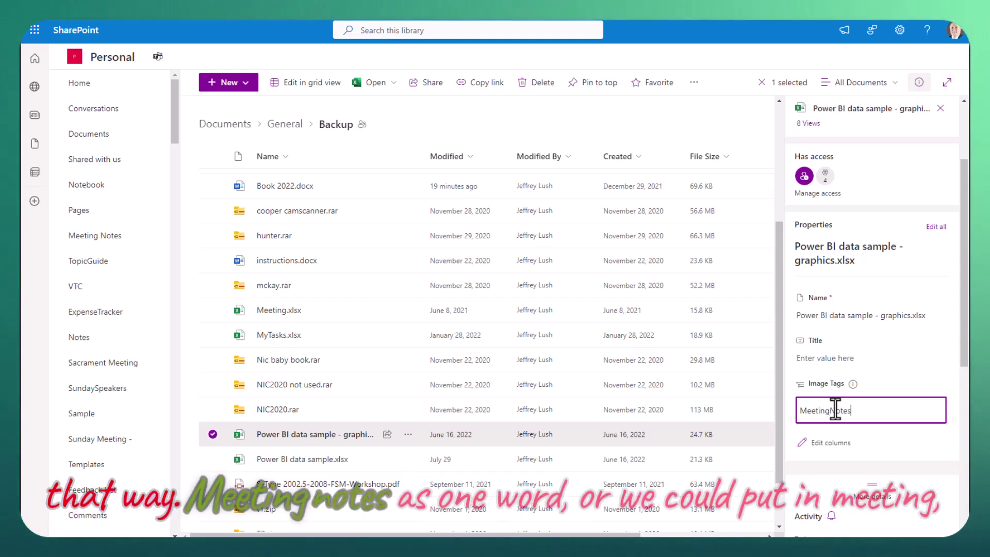
key("Return")
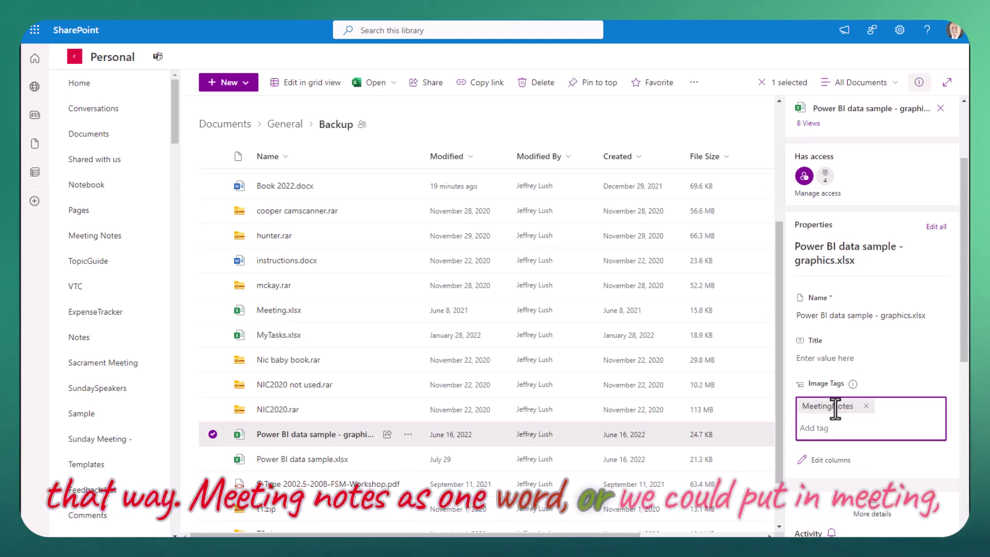
type("Meeting")
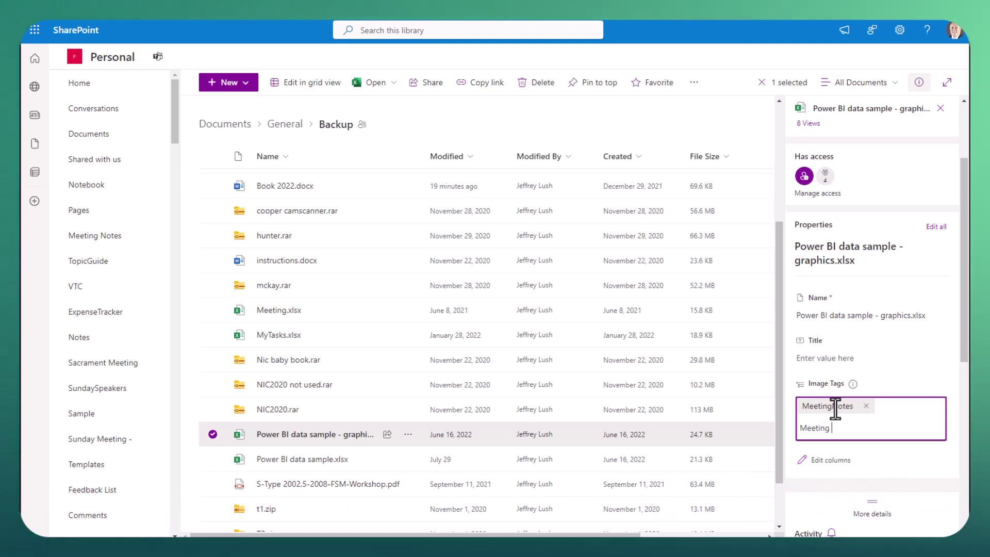
key("BackSpace")
key("BackSpace")
key("BackSpace")
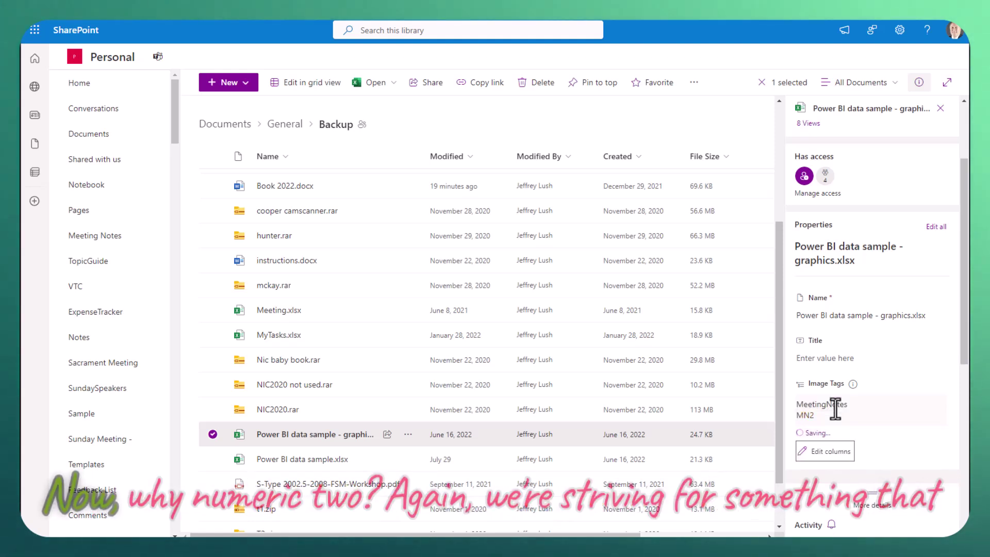
left_click(906, 420)
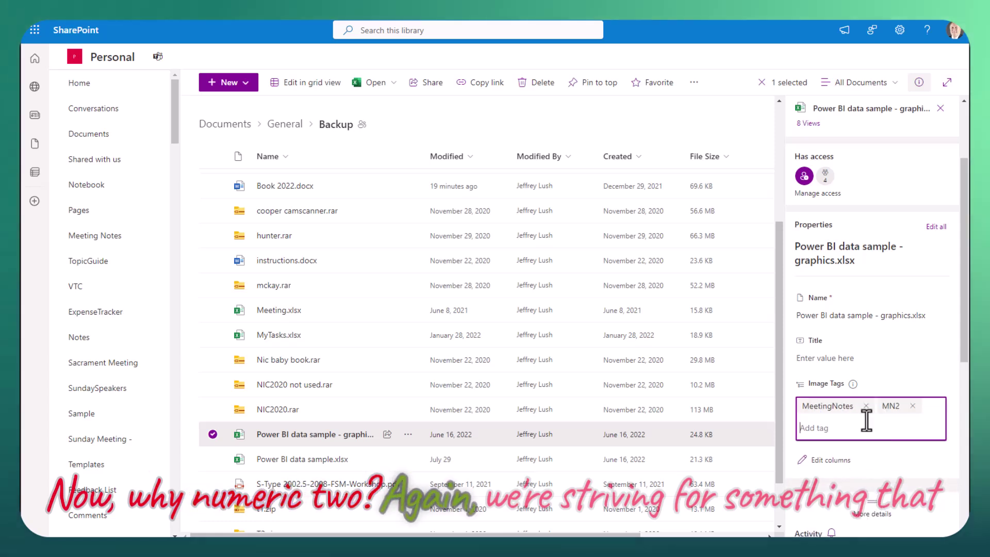
left_click(911, 363)
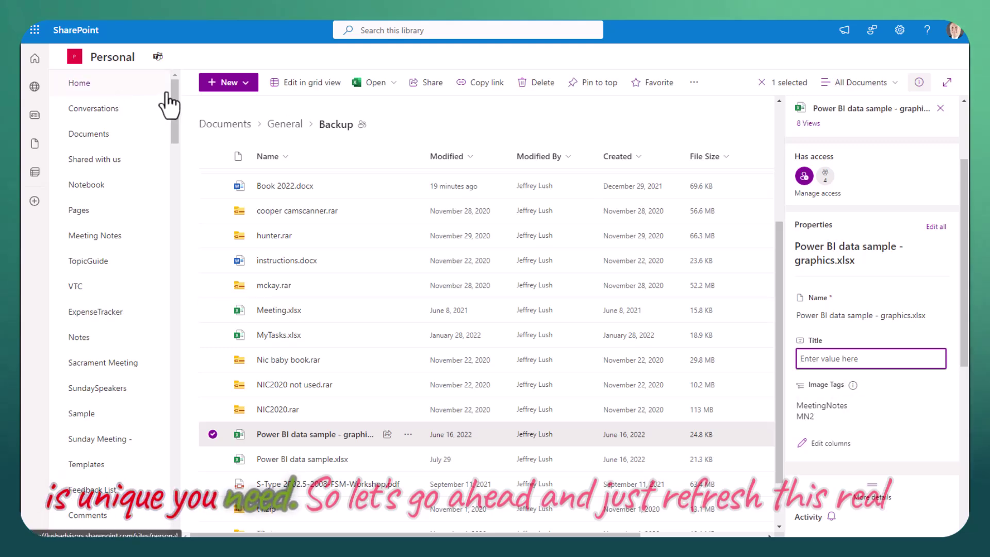
key("F5")
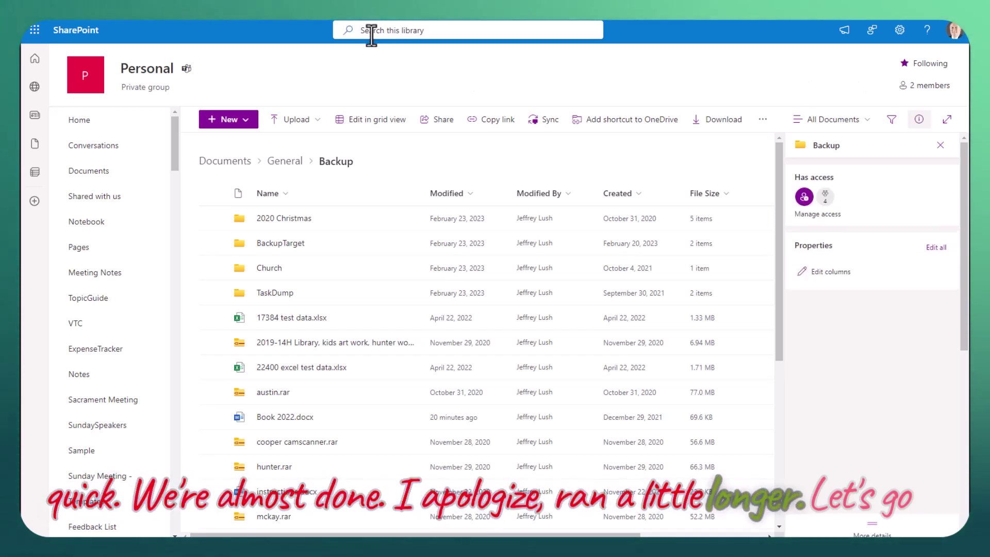
left_click(417, 31)
type("Mn2")
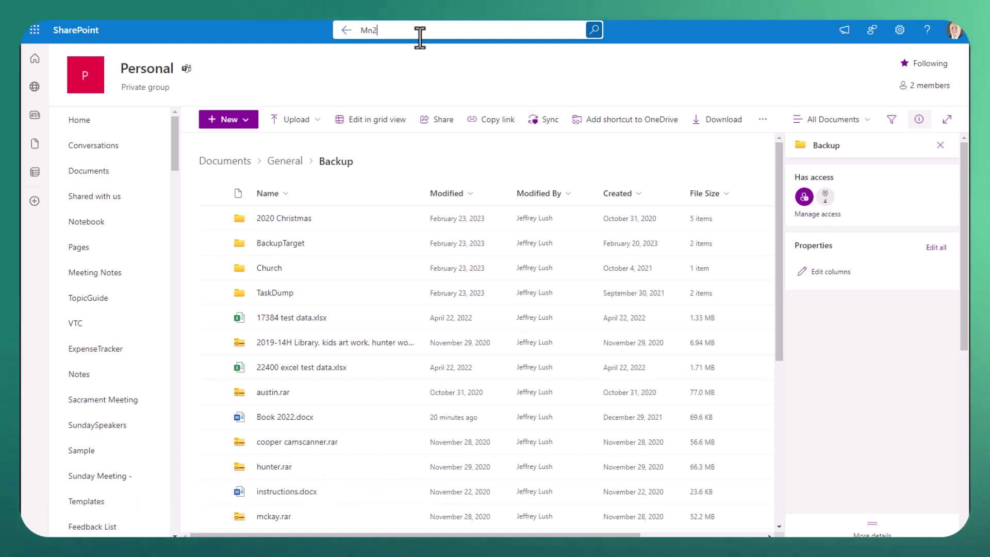
key("Return")
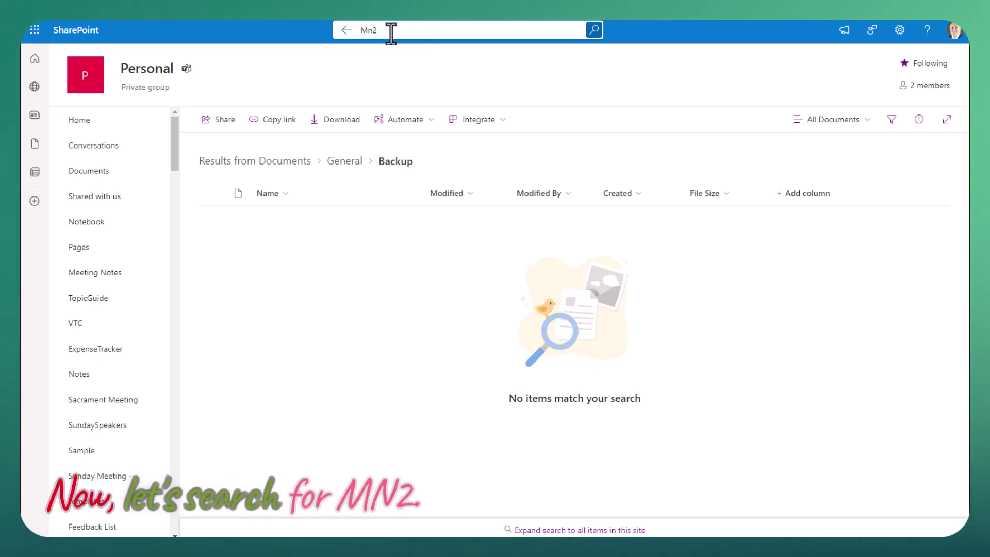
type("N2")
key("Return")
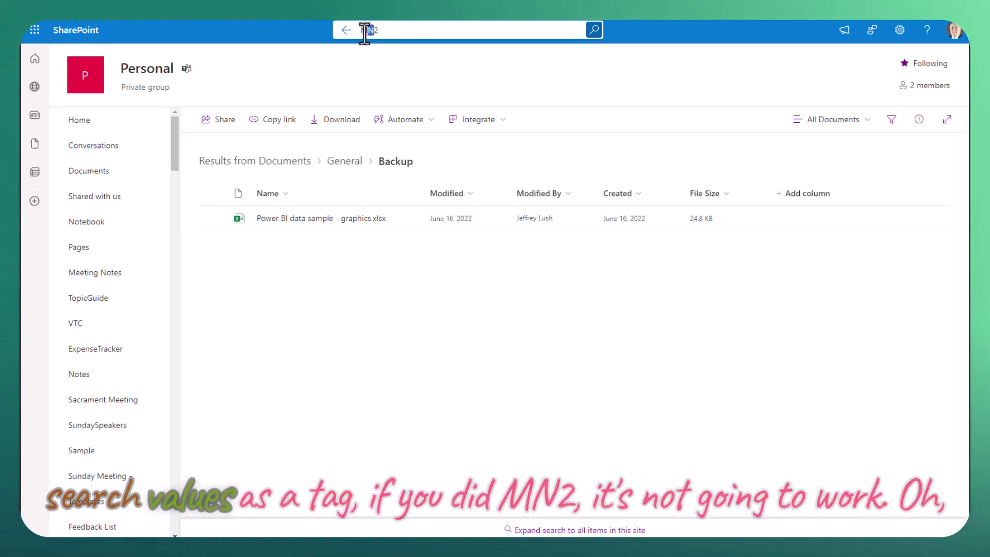
type("mn2")
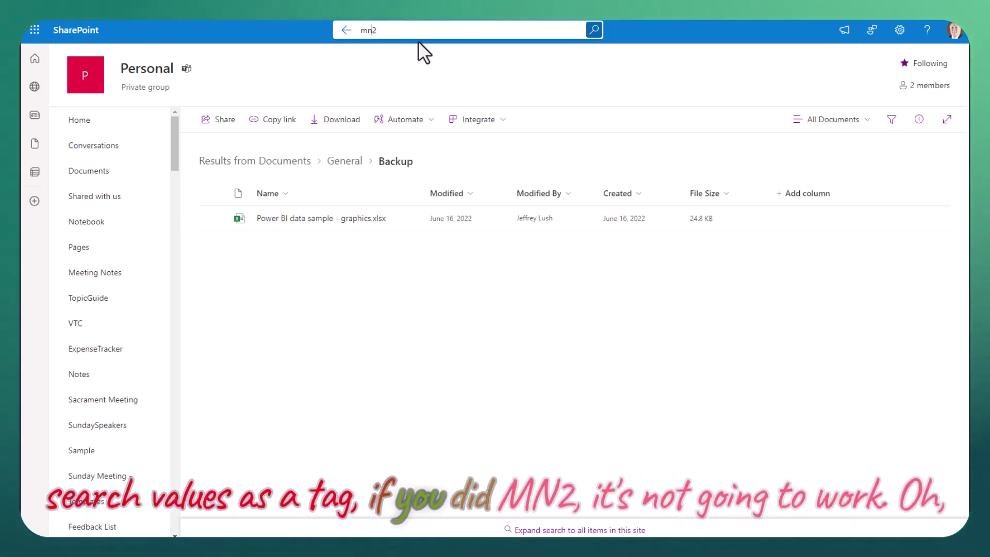
key("Return")
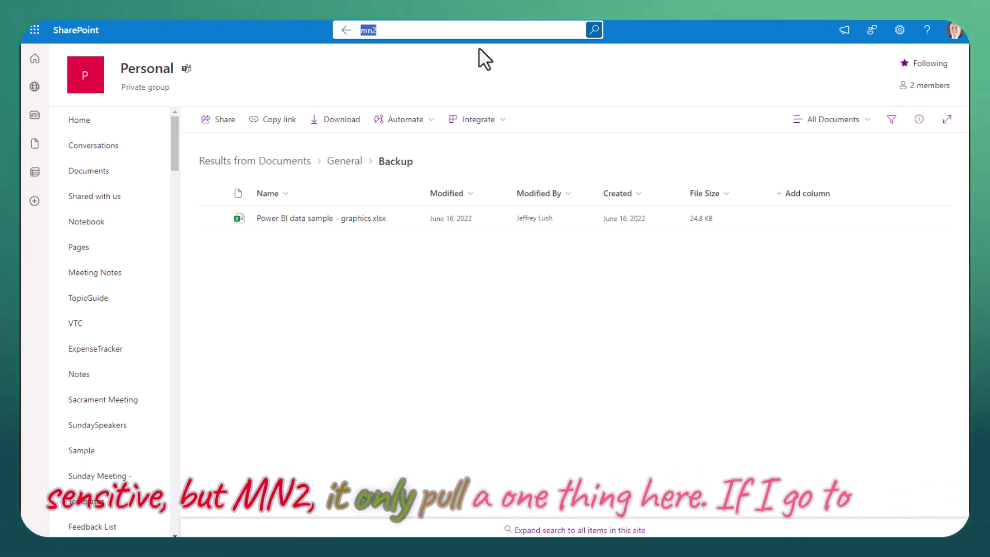
type("MettingNotes")
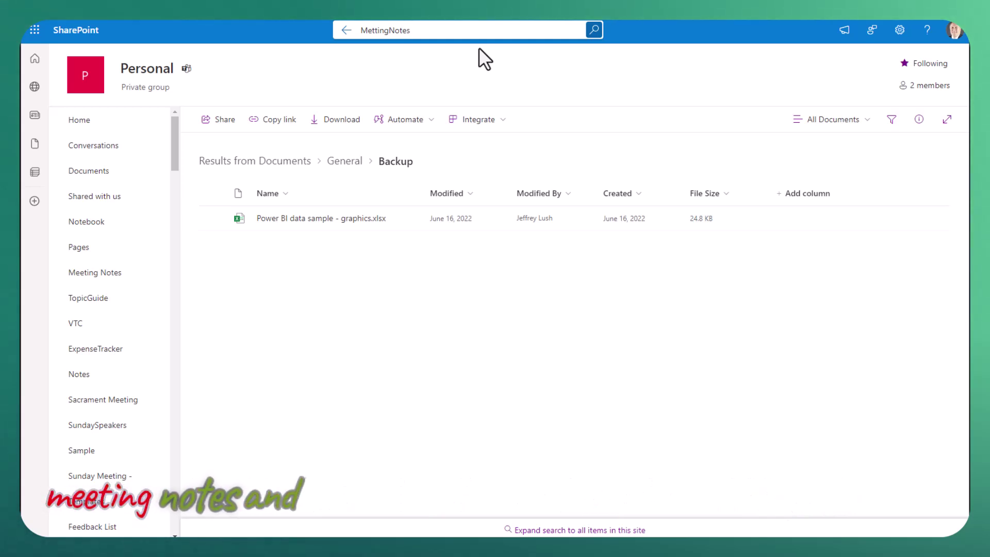
key("ctrl+a")
type("Me")
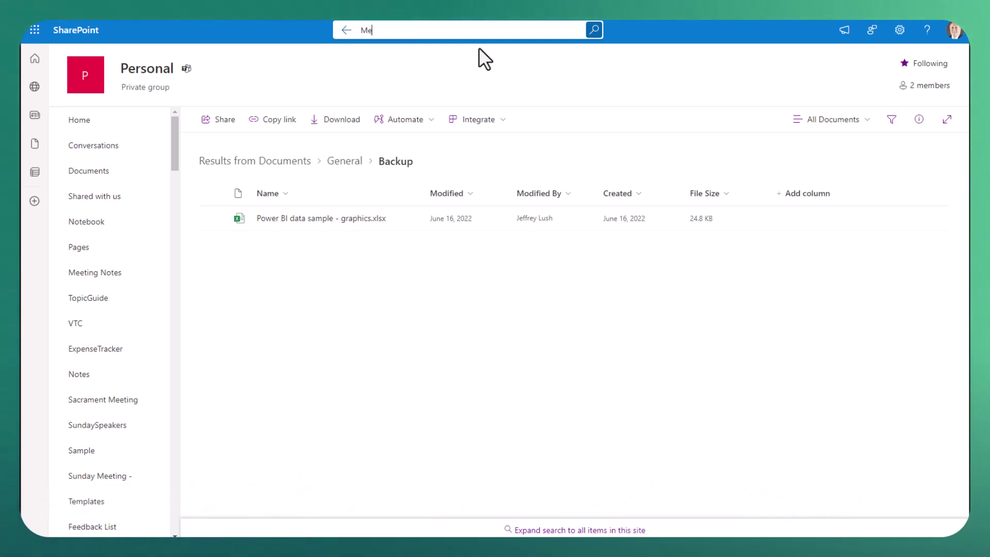
type("etingNotes")
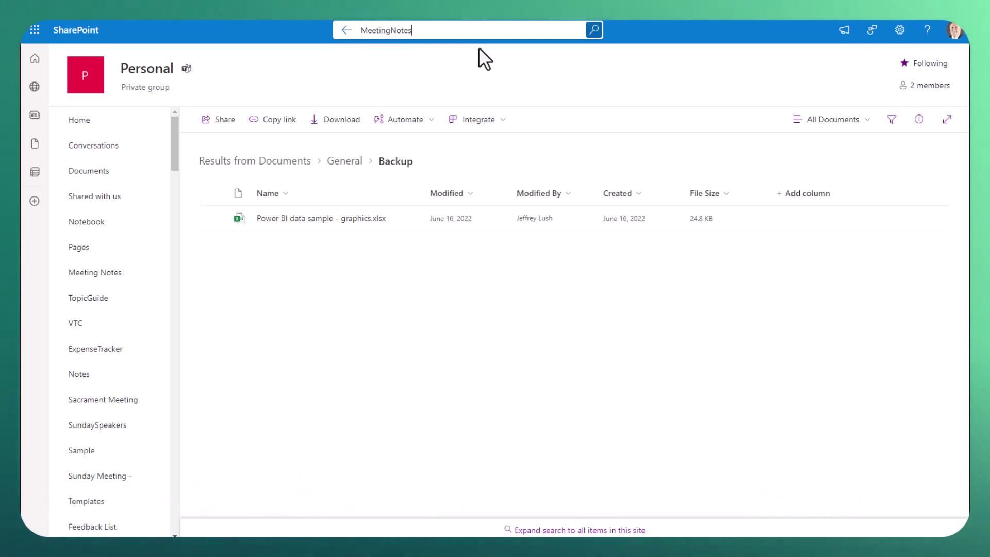
key("Return")
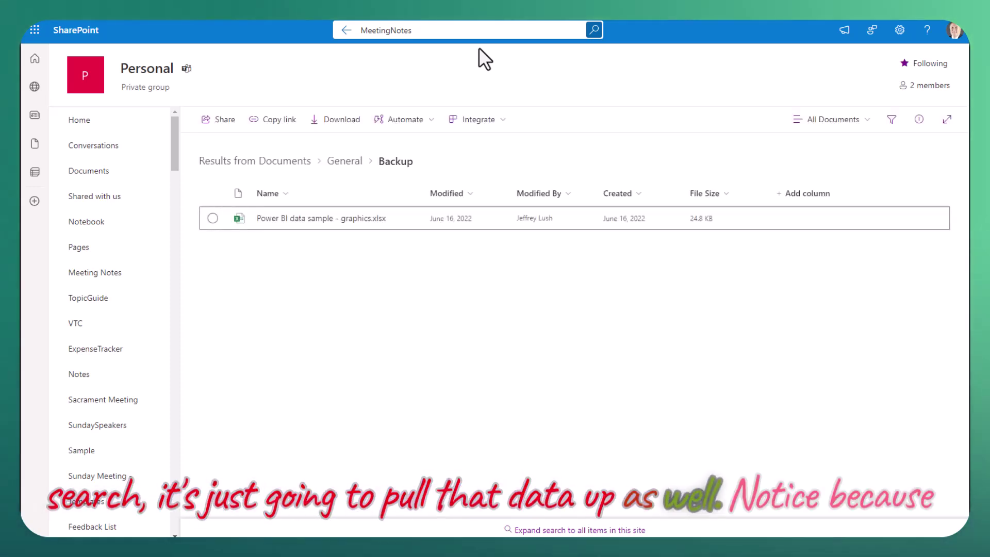
left_click(390, 30)
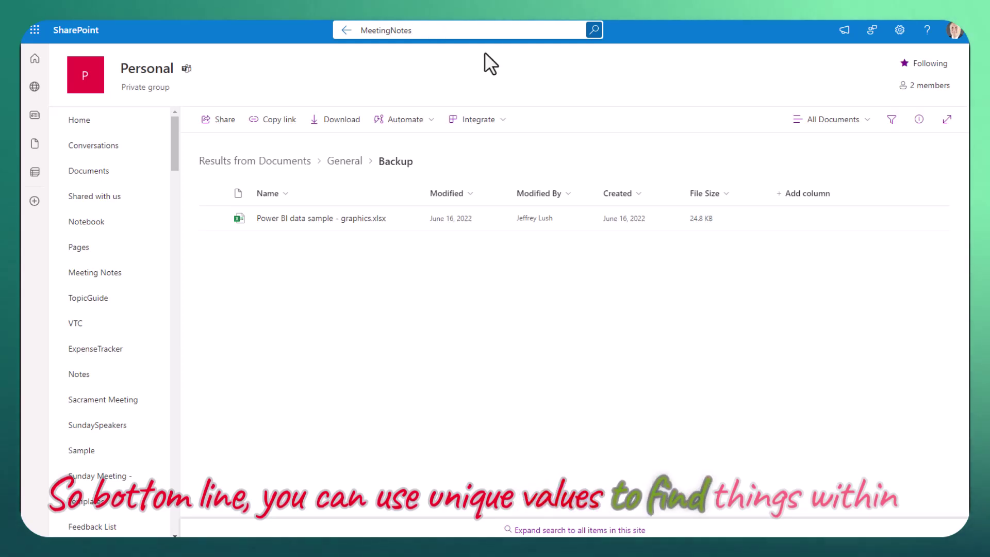
left_click(221, 218)
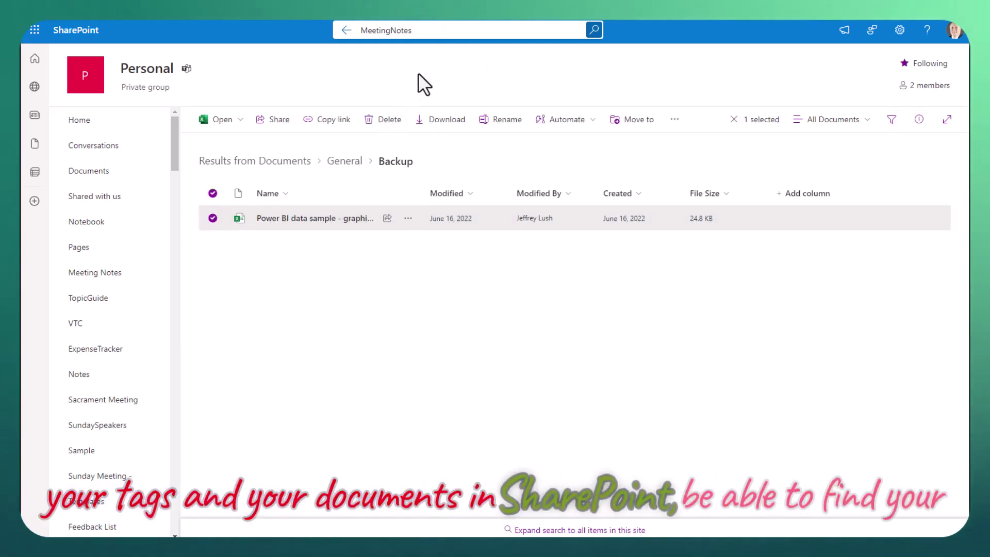